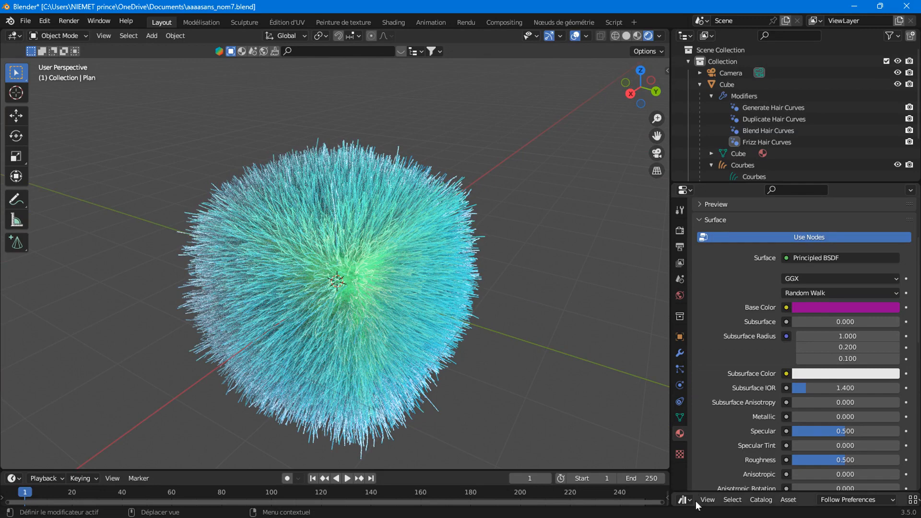
Look through the Hair catalog's Deformation assets in the asset browser, enlarging that area for viewing and shrinking it again.
left_click_drag(697, 492, 712, 325)
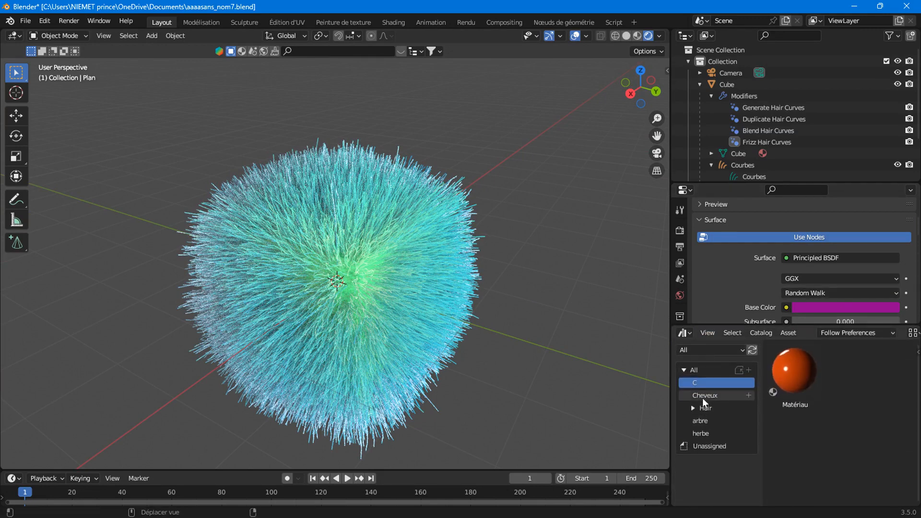
left_click(700, 406)
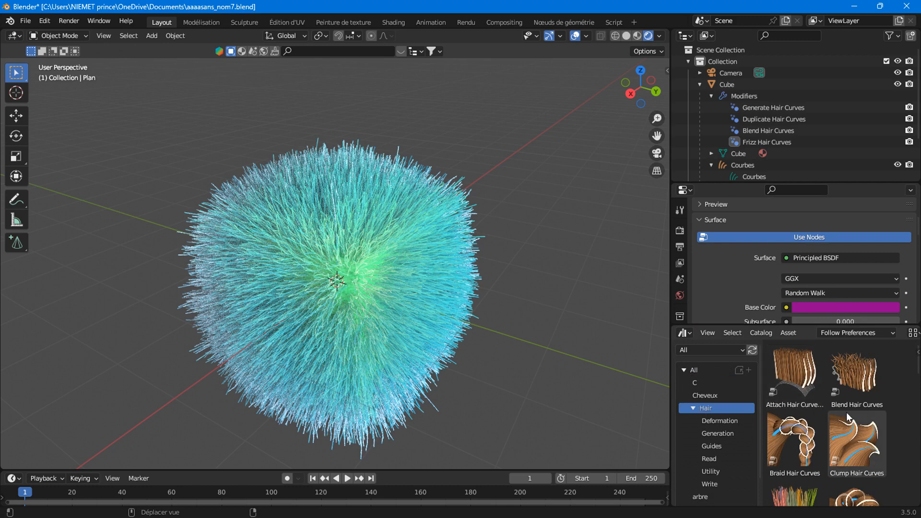
left_click(707, 419)
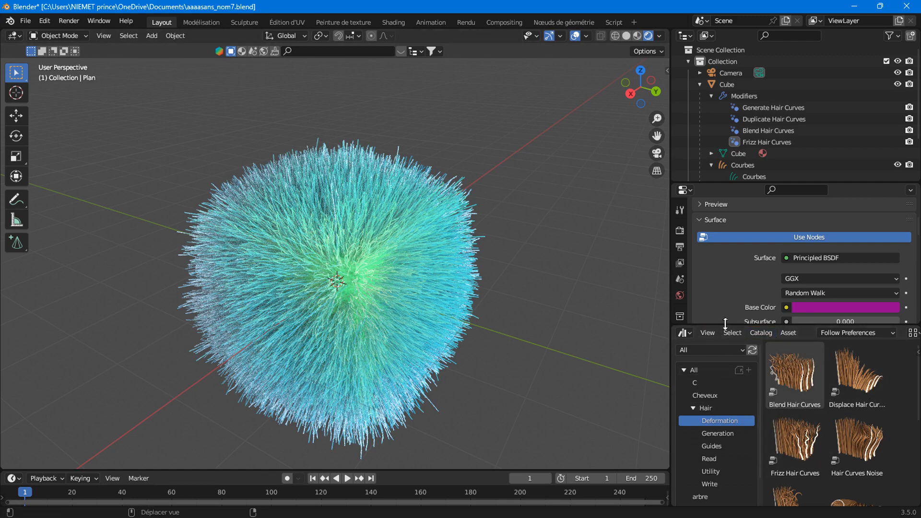
left_click_drag(725, 324, 725, 494)
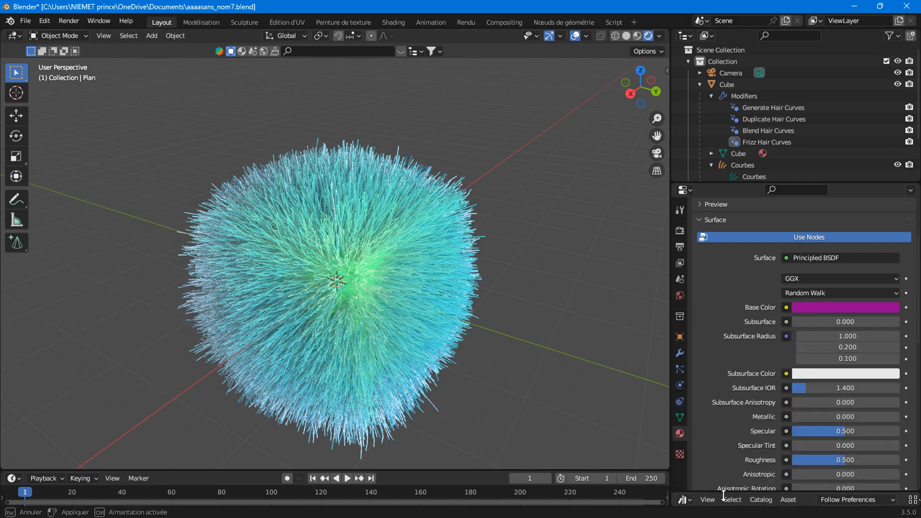
Select the Courbes hair object, show its modifier stack and collapse the Duplicate Hair Curves modifier.
left_click(451, 316)
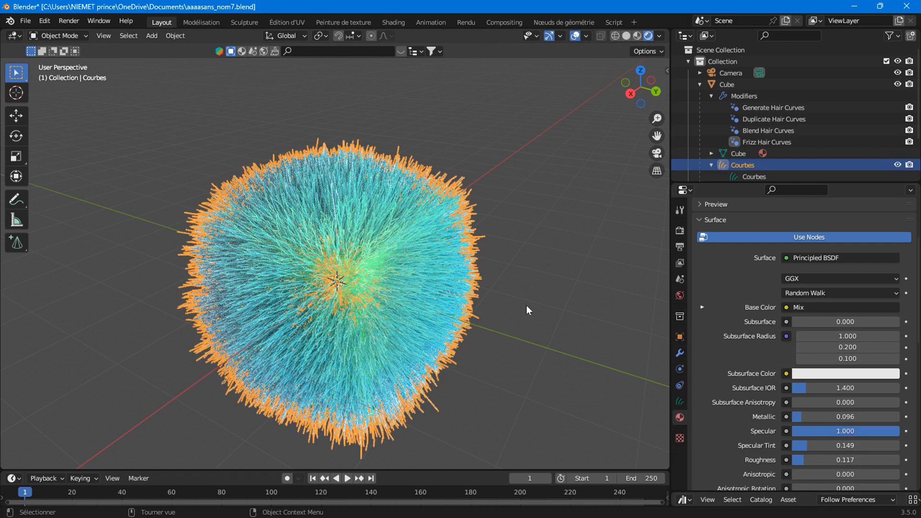
left_click(680, 353)
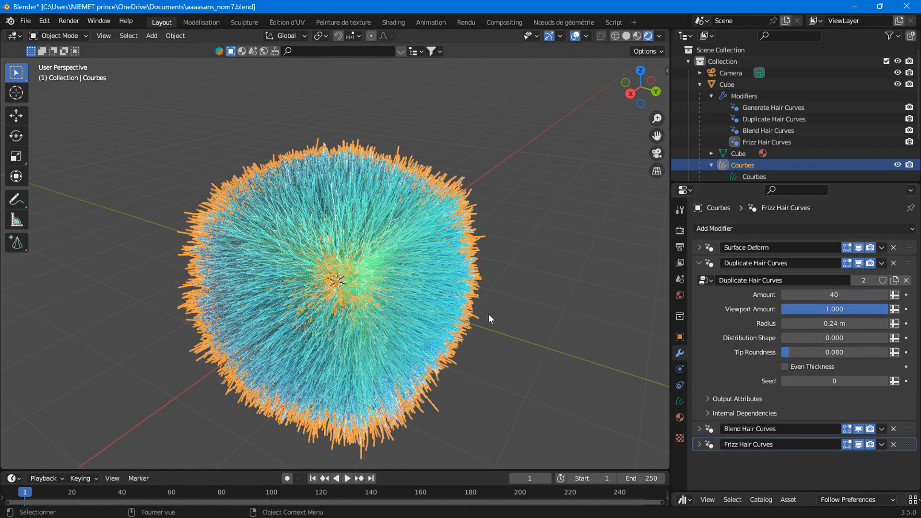
left_click(550, 327)
left_click(699, 263)
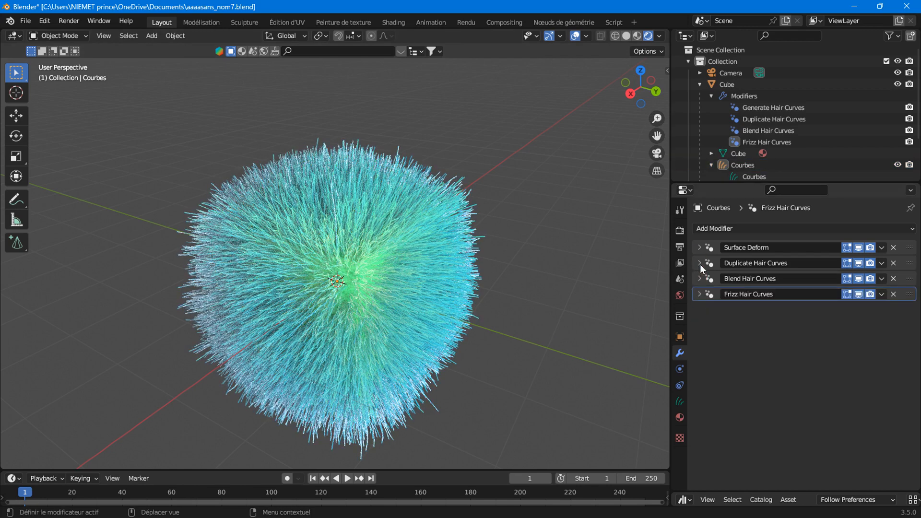
Compare the fur around the cube with the Blend Hair Curves modifier hidden in the viewport and shown again.
left_click(857, 278)
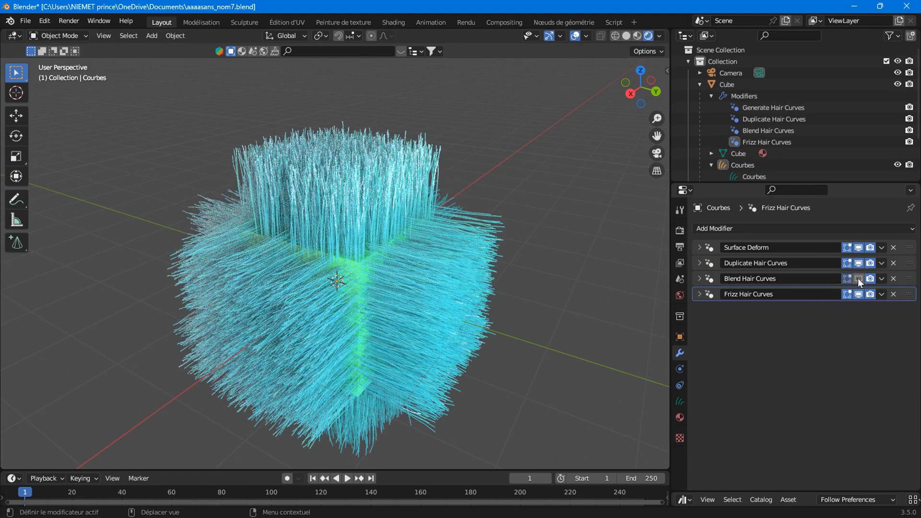
middle_click_drag(321, 390, 290, 377)
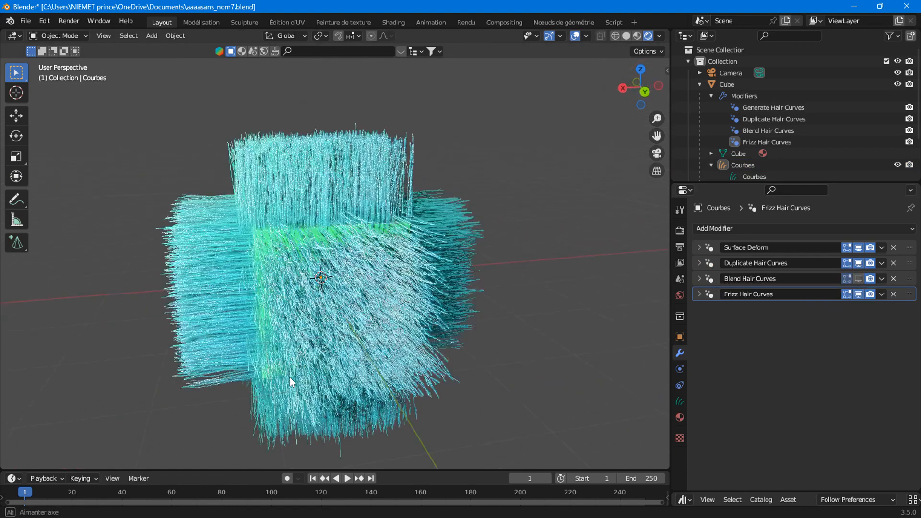
middle_click_drag(337, 399, 399, 397)
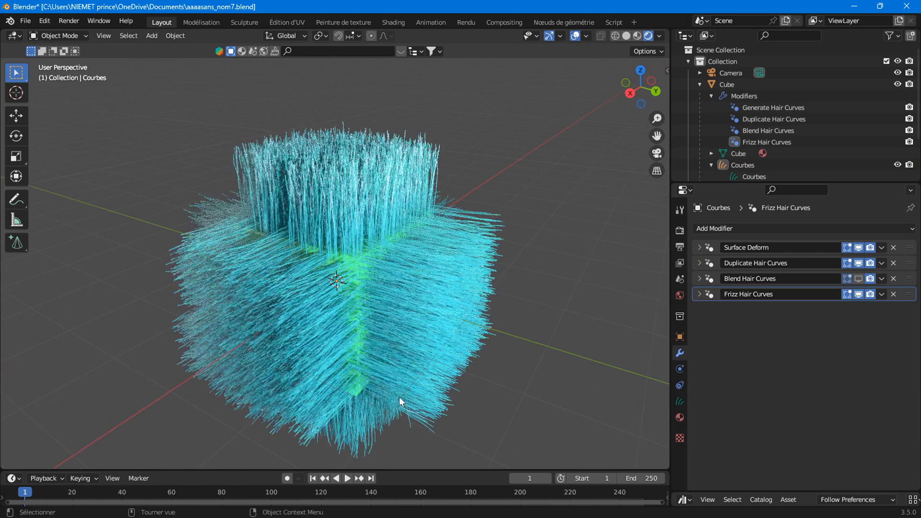
left_click(857, 280)
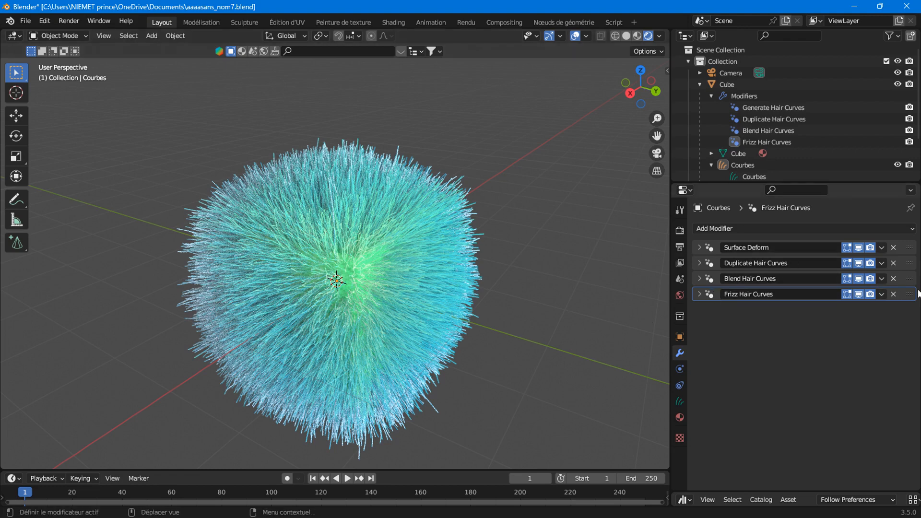
Try the Blend Hair Curves modifier below Frizz Hair Curves, restoring the order and hiding Frizz Hair Curves in the viewport.
left_click_drag(910, 278, 908, 319)
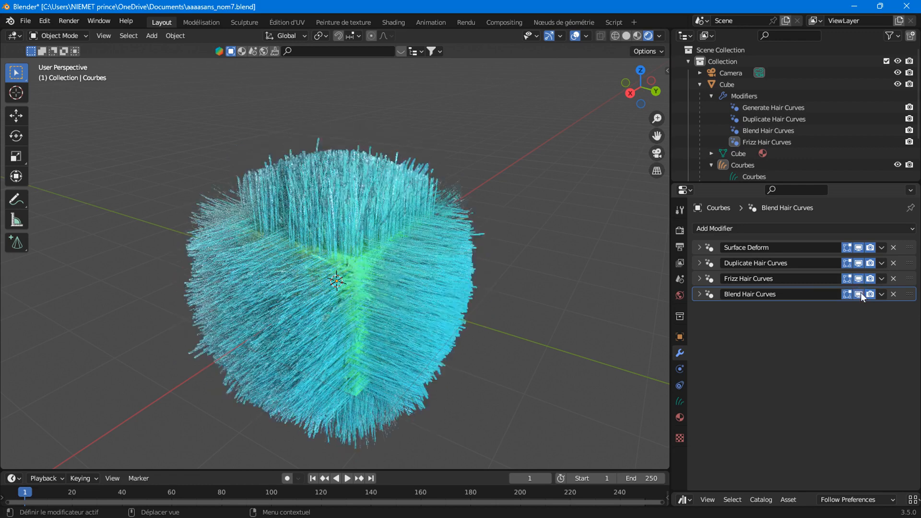
left_click_drag(901, 278, 876, 300)
left_click(859, 294)
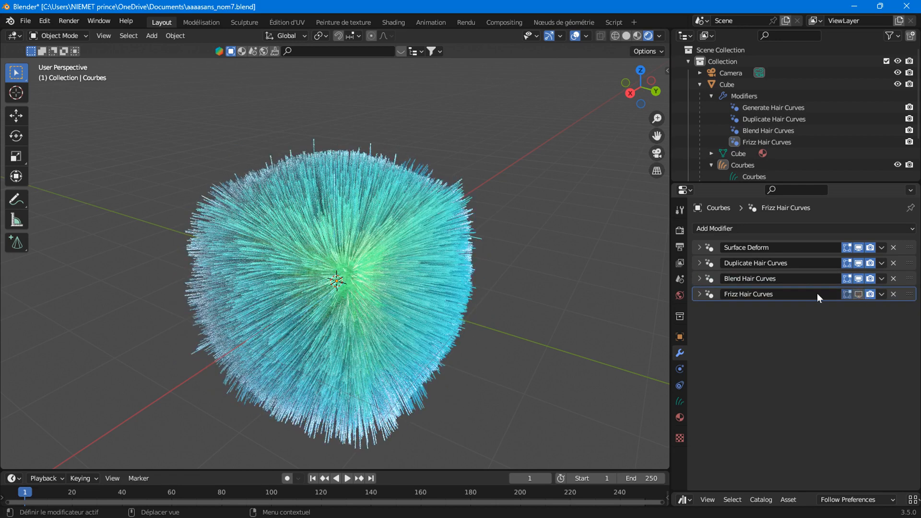
Remove the Frizz Hair Curves and Blend Hair Curves modifiers from the Courbes hair object.
left_click(894, 295)
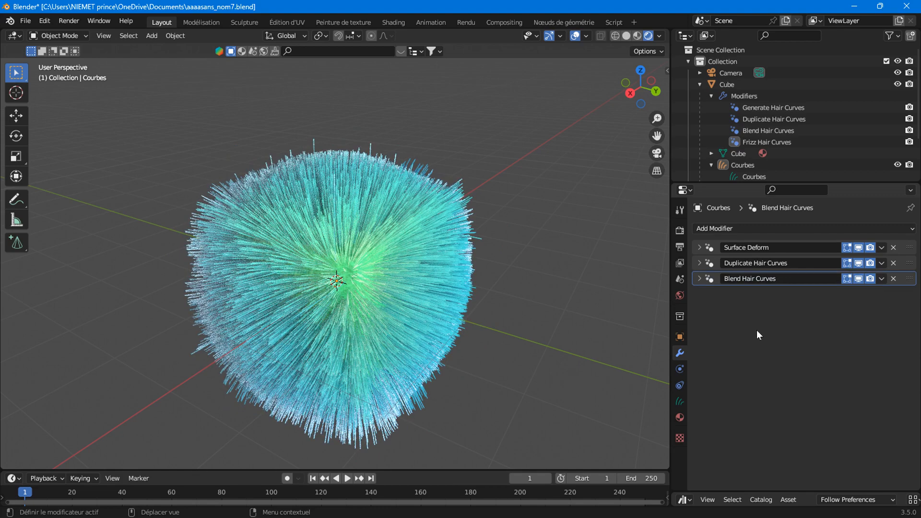
middle_click_drag(325, 250, 343, 280)
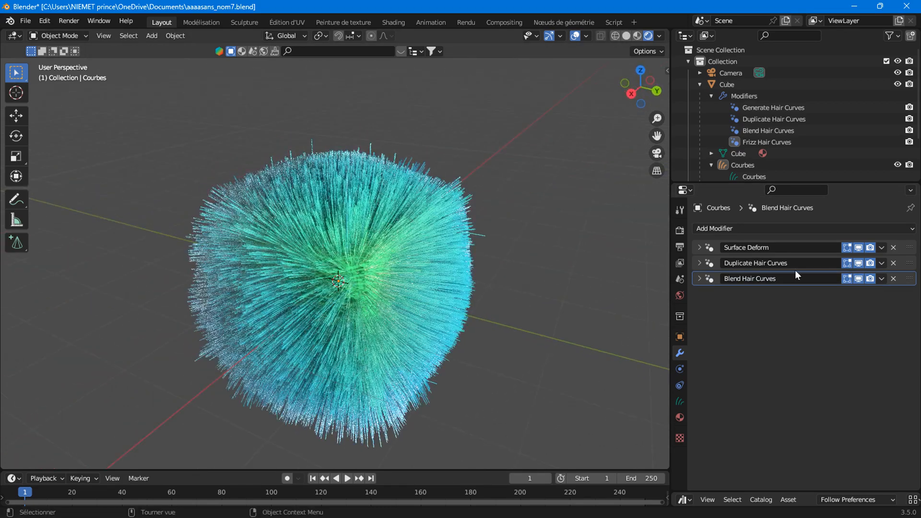
left_click(894, 279)
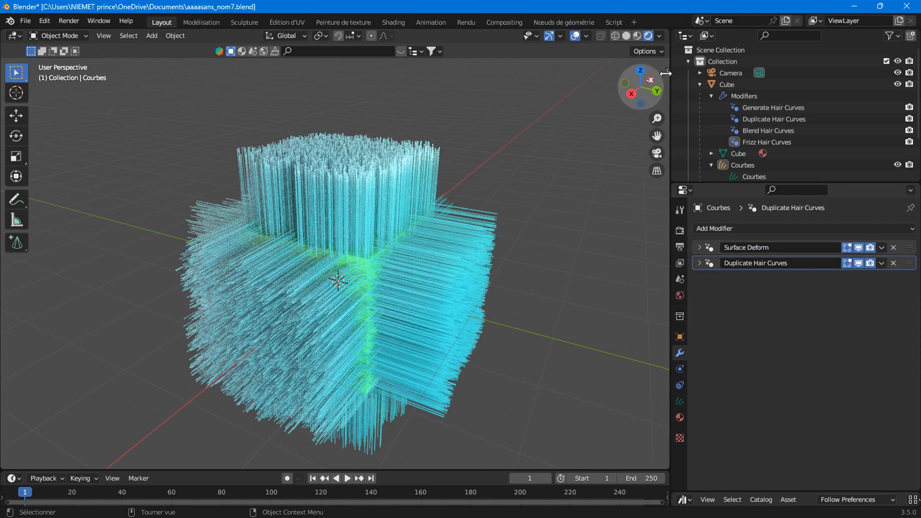
Split the 3D viewport vertically and turn the new area into a widened Asset Browser.
left_click_drag(631, 40, 539, 44)
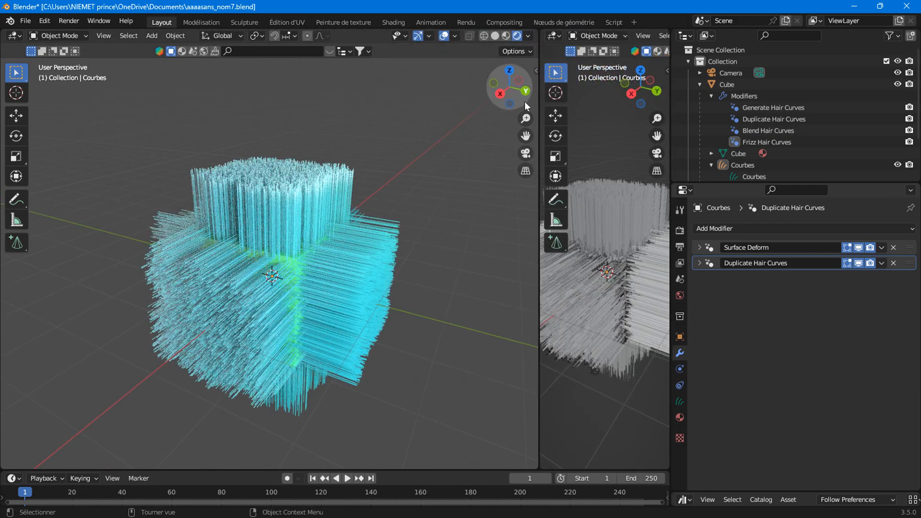
left_click_drag(539, 112, 500, 112)
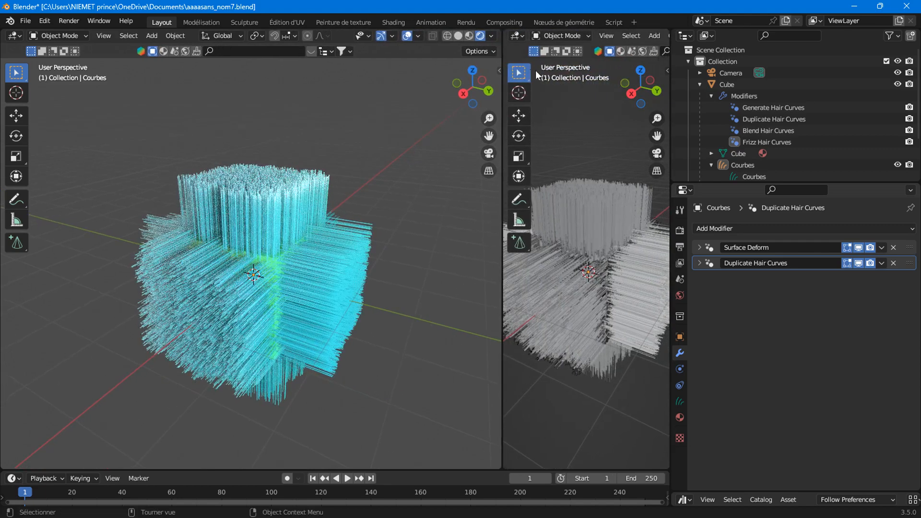
left_click(555, 39)
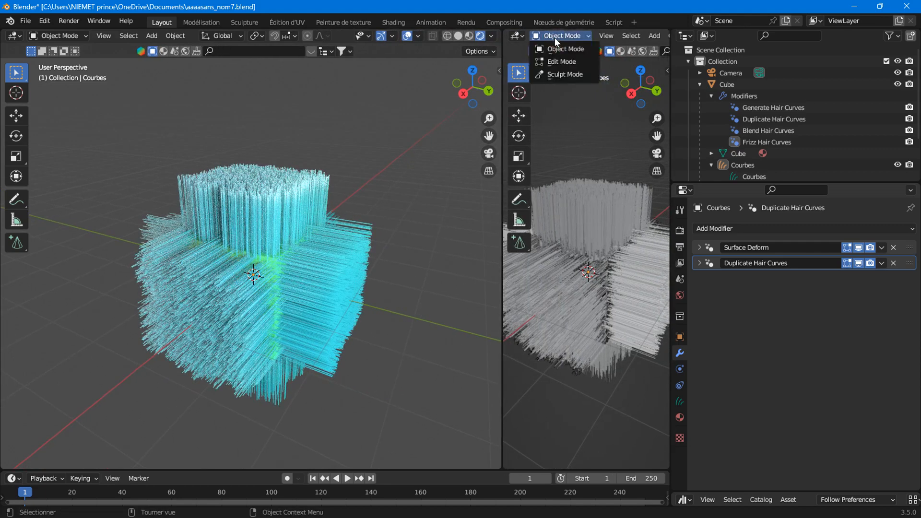
scroll(584, 309, "down", 4)
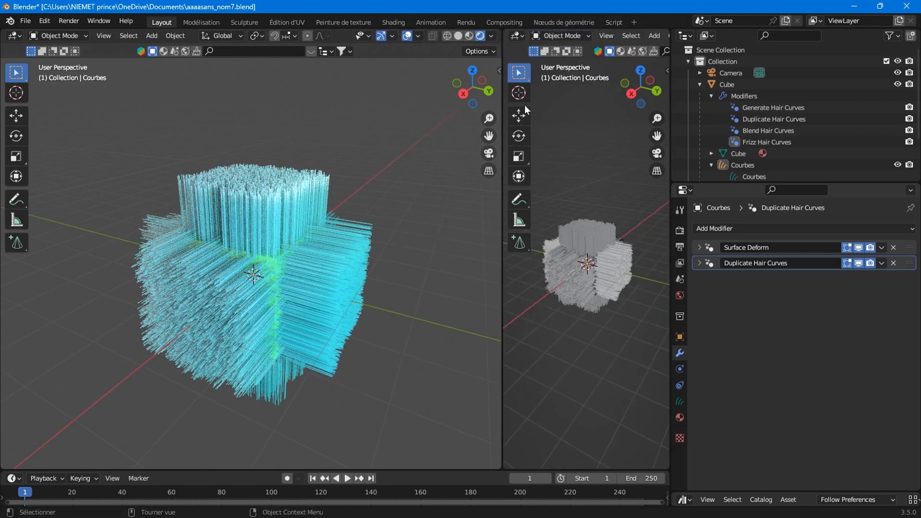
left_click(514, 38)
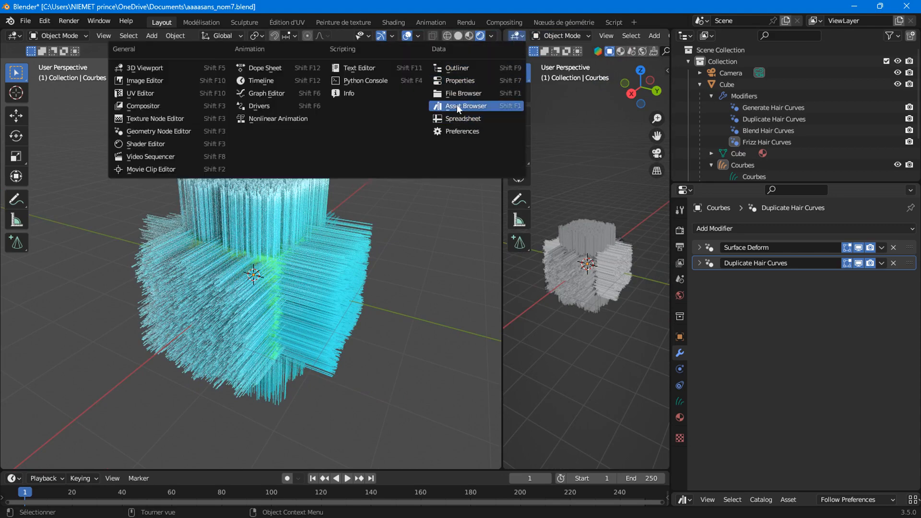
left_click(475, 106)
left_click_drag(500, 235, 429, 234)
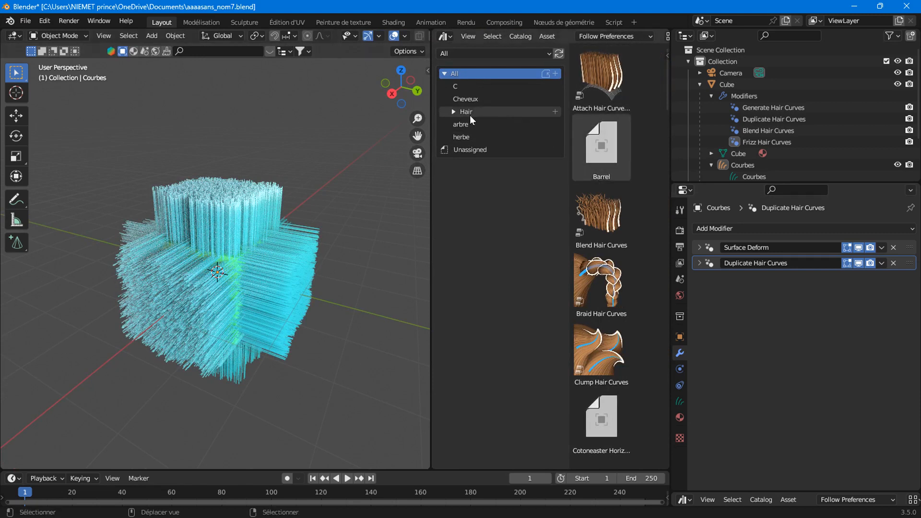
Add the Blend Hair Curves asset from the Hair catalog's Deformation group to the Courbes hair object.
left_click(470, 116)
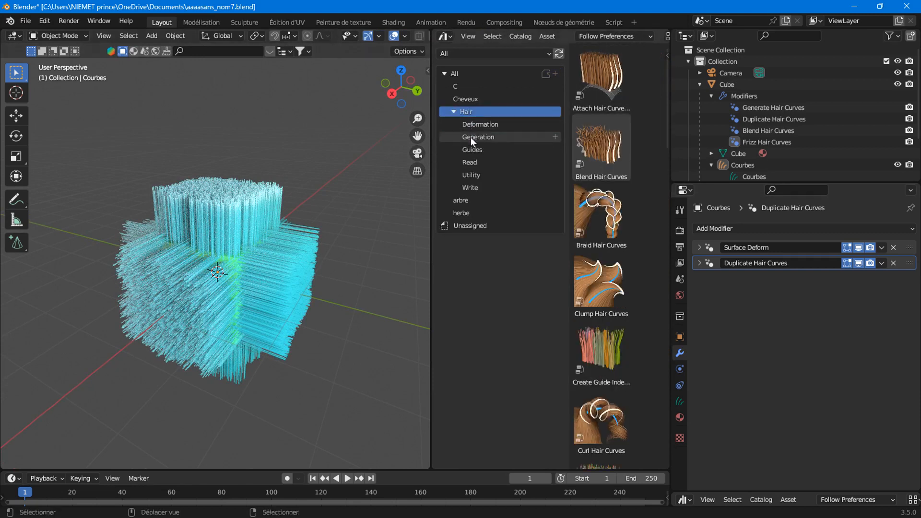
left_click(471, 124)
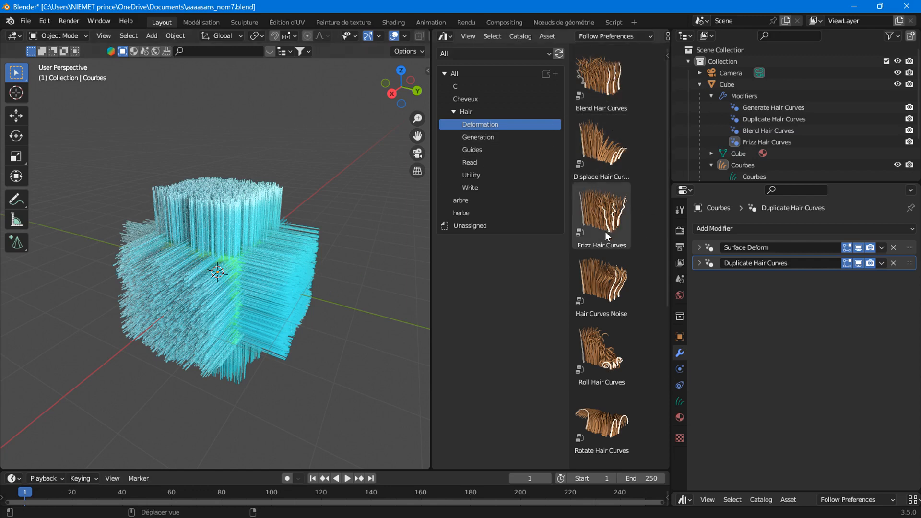
scroll(303, 379, "up", 3)
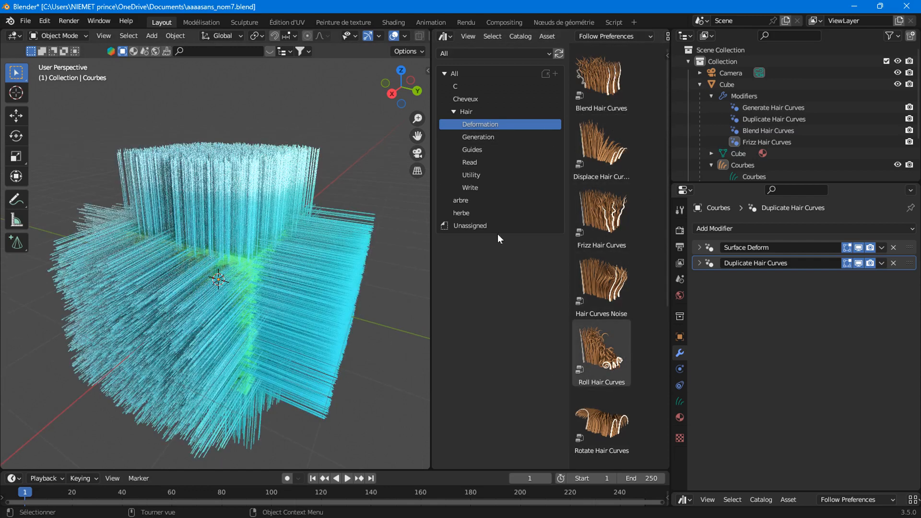
left_click_drag(601, 90, 221, 173)
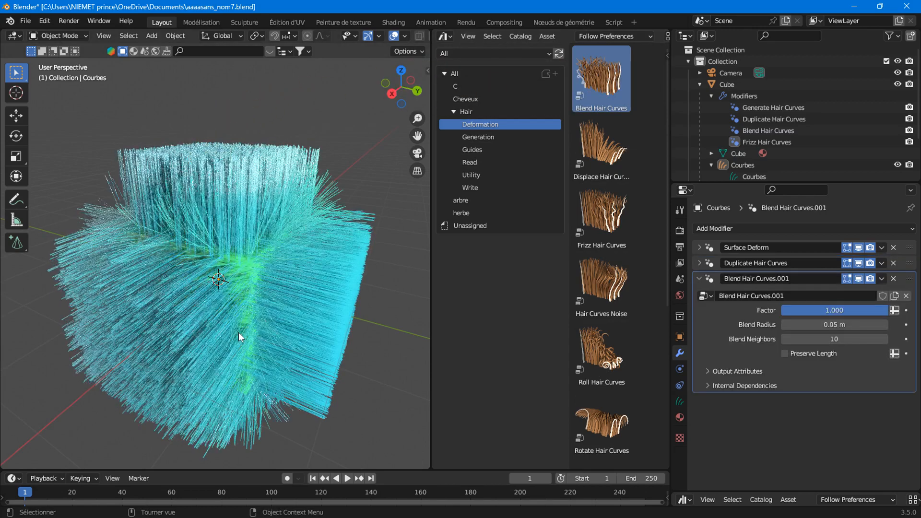
Examine from several angles how the blended hair behaves along the cube's edges and corners.
middle_click_drag(232, 307, 75, 235)
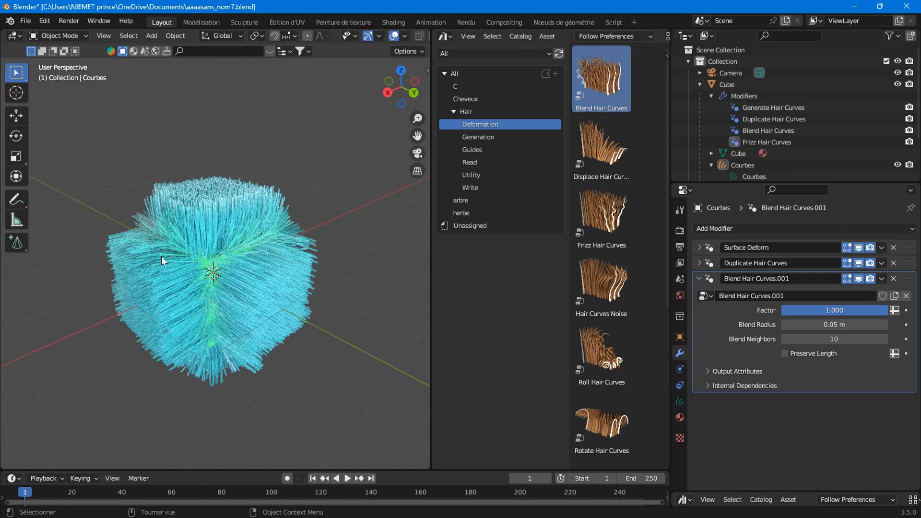
middle_click_drag(161, 256, 180, 260)
scroll(180, 261, "up", 2)
scroll(180, 261, "down", 3)
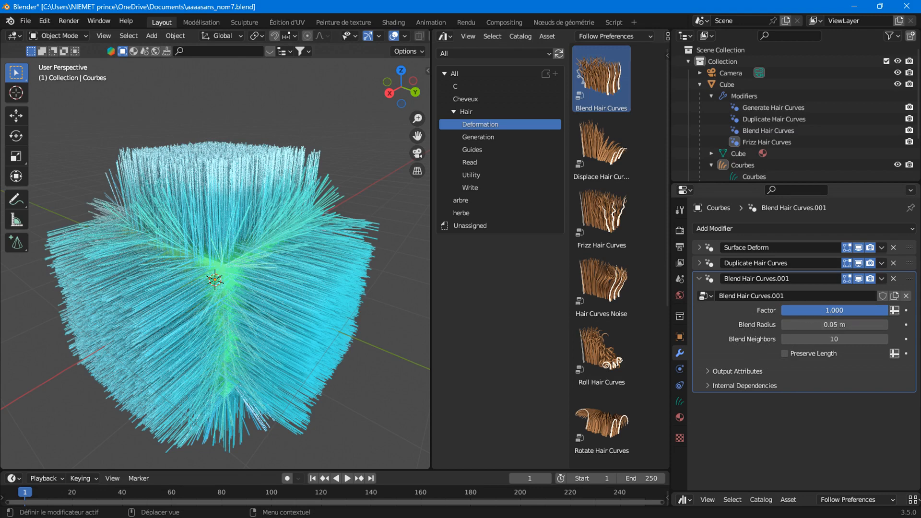
mouse_move(885, 311)
left_mouse_down()
mouse_move(782, 311)
mouse_move(888, 310)
left_mouse_up()
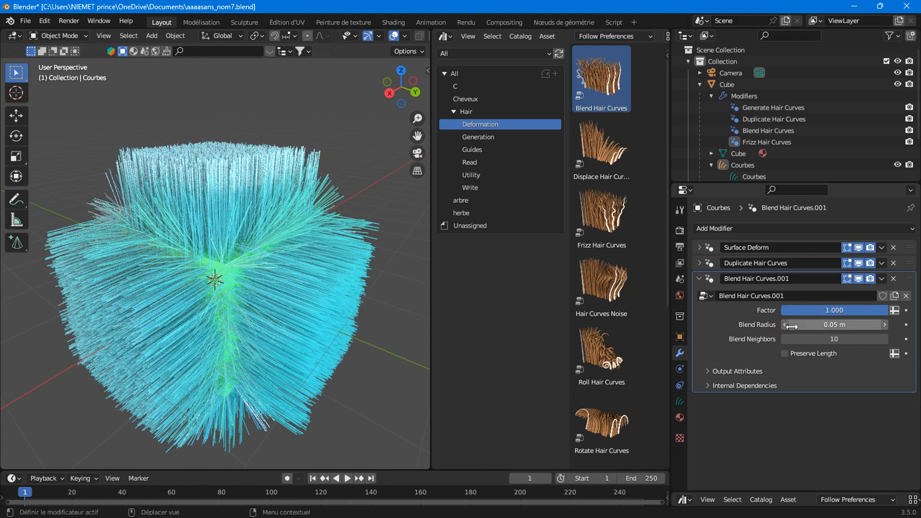
scroll(209, 307, "up", 6)
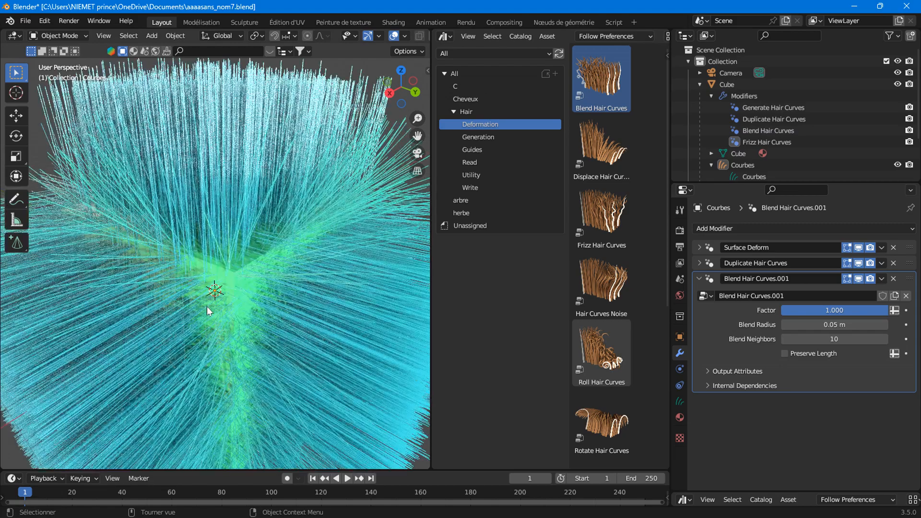
scroll(206, 302, "down", 5)
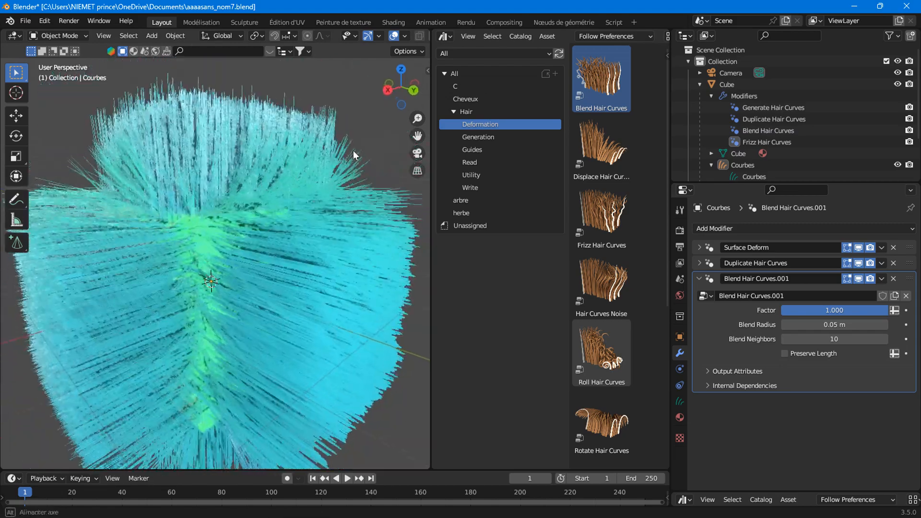
Set the Blend Hair Curves modifier's Blend Radius to 0.07 m while viewing a cube corner from the back.
left_click(413, 91)
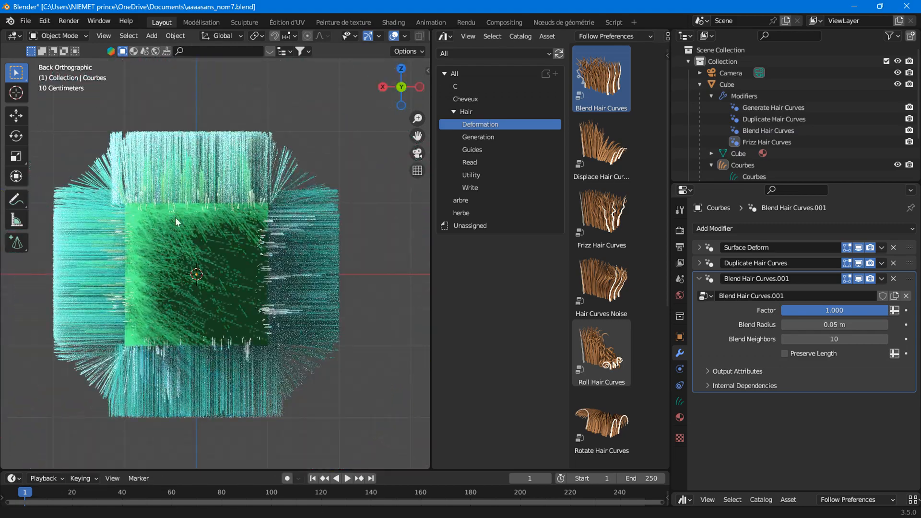
scroll(204, 247, "up", 4)
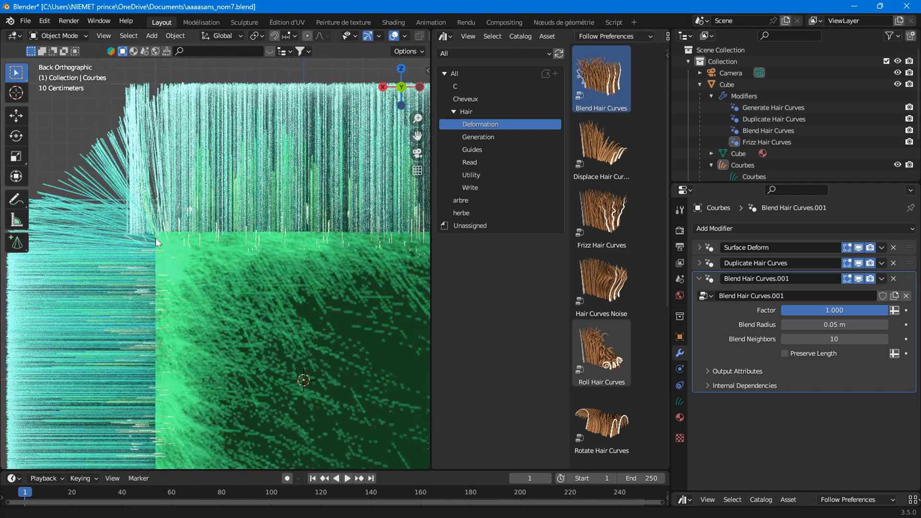
middle_click_drag(156, 238, 209, 231, "shift")
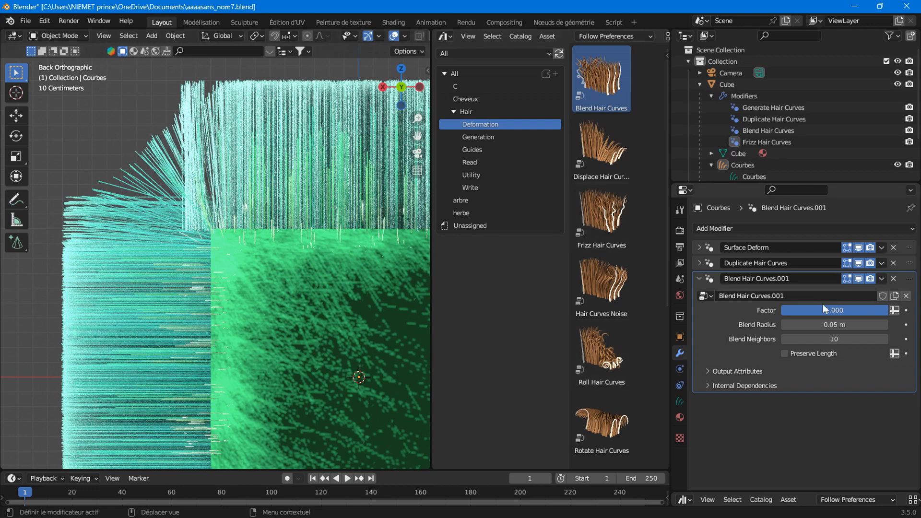
left_click(882, 326)
left_click(882, 327)
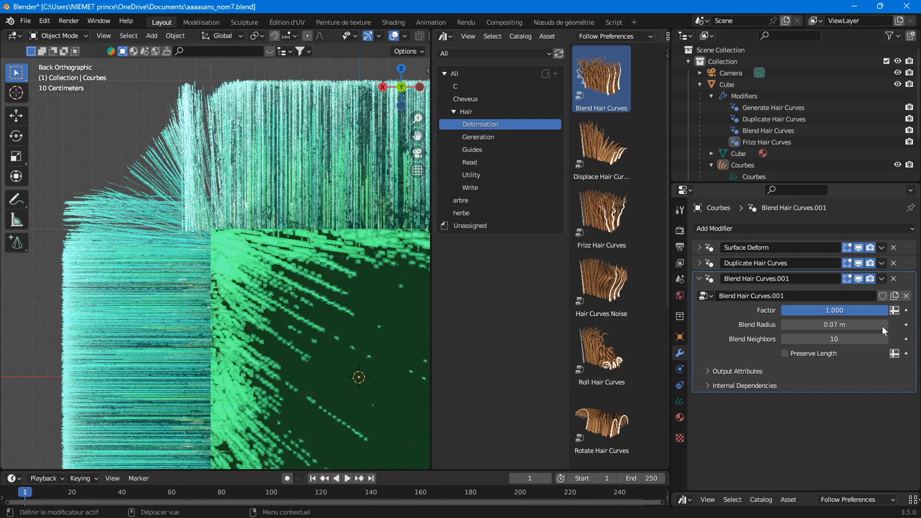
Set the Blend Radius to 0.21 m and view the whole fur-covered cube.
left_click(882, 326)
left_click(883, 326)
mouse_move(882, 326)
left_mouse_down()
mouse_move(835, 325)
mouse_move(869, 324)
left_mouse_up()
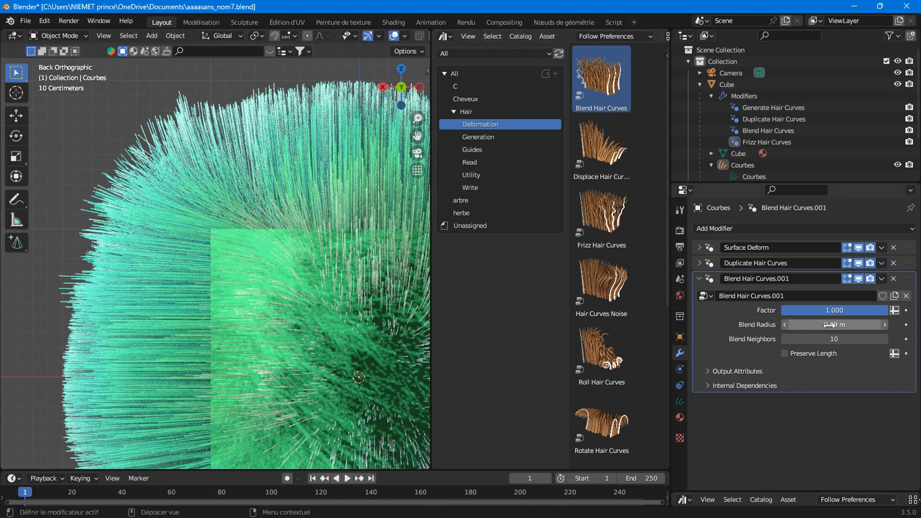
left_click_drag(834, 324, 799, 324)
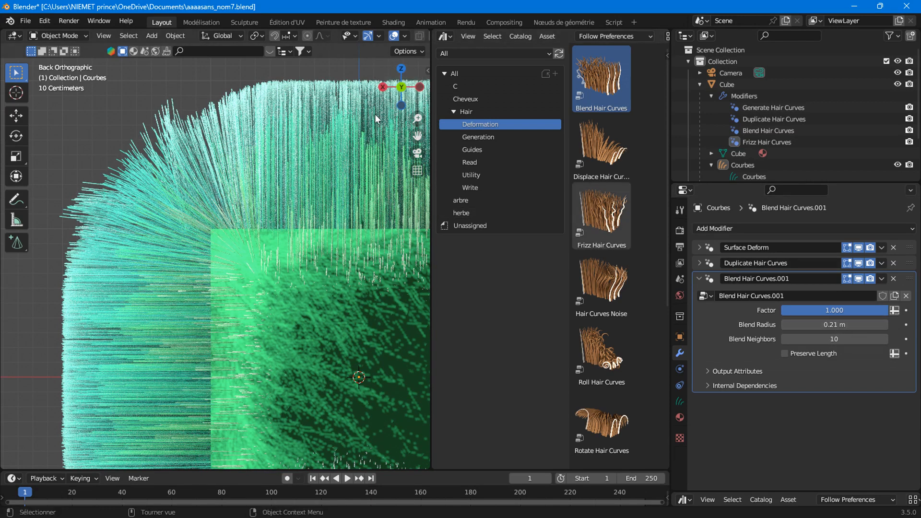
scroll(224, 210, "down", 2)
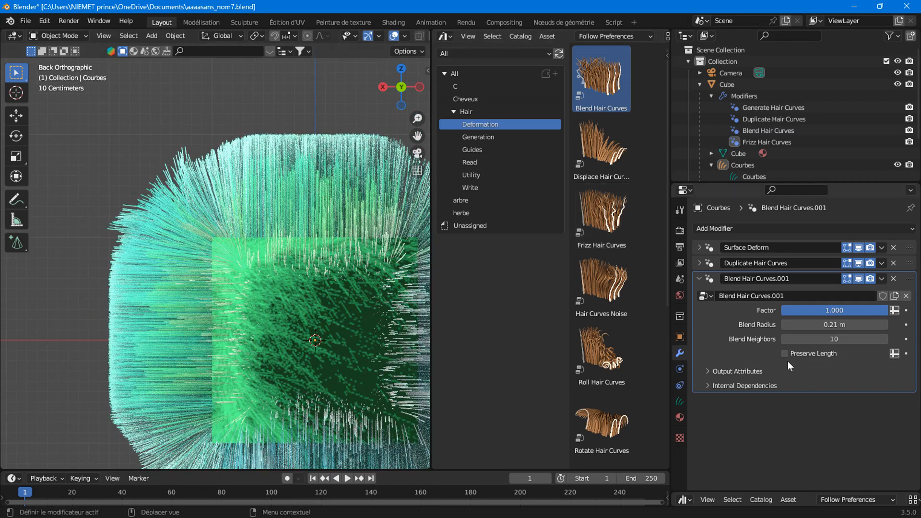
scroll(262, 272, "down", 2)
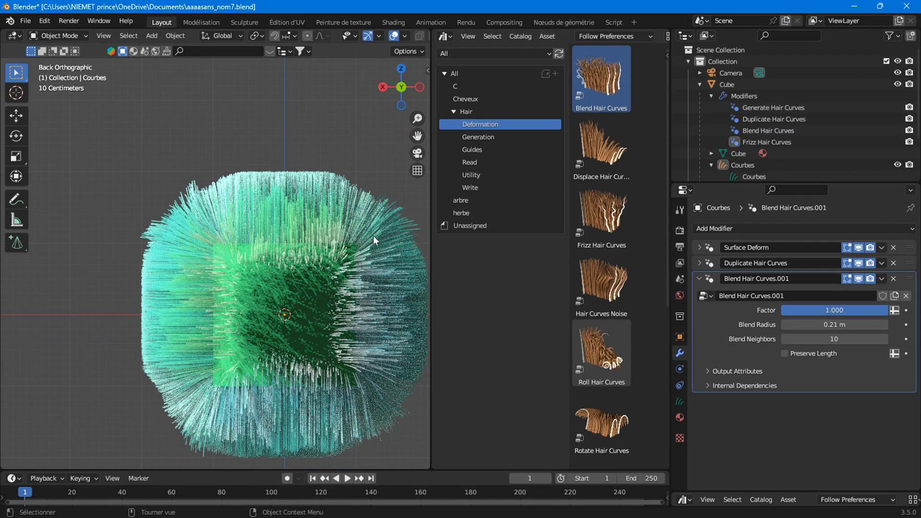
middle_click_drag(169, 240, 261, 243)
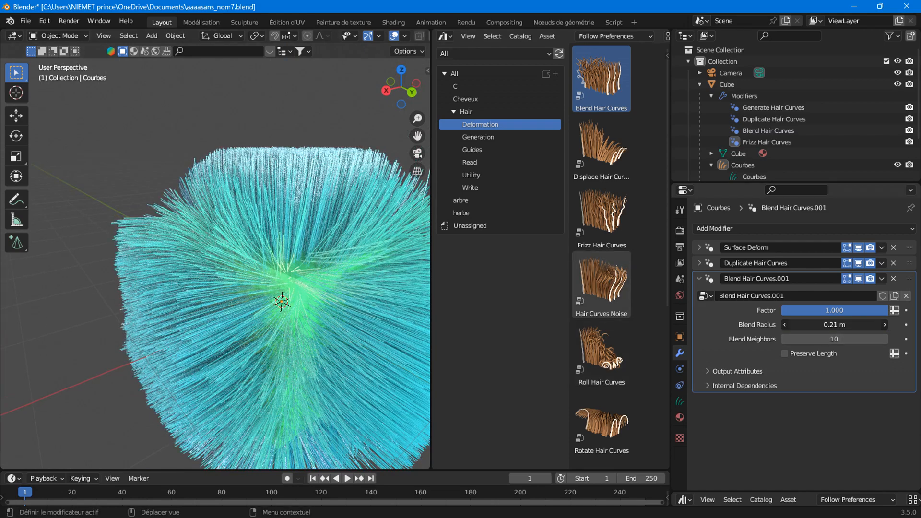
Set the Blend Radius to 0.31 m and inspect the cube's corner hair in the back view.
left_click_drag(835, 325, 839, 325)
middle_click_drag(318, 324, 423, 77)
left_click(394, 88)
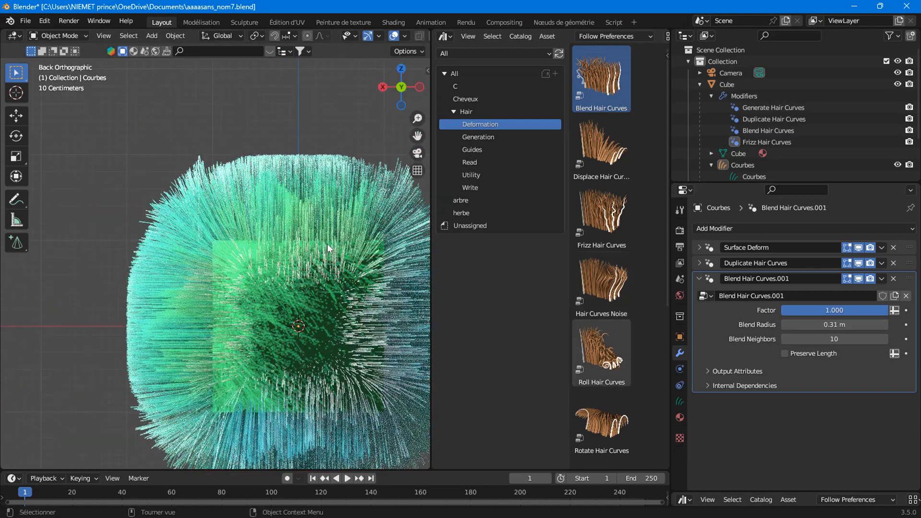
scroll(327, 244, "down", 1)
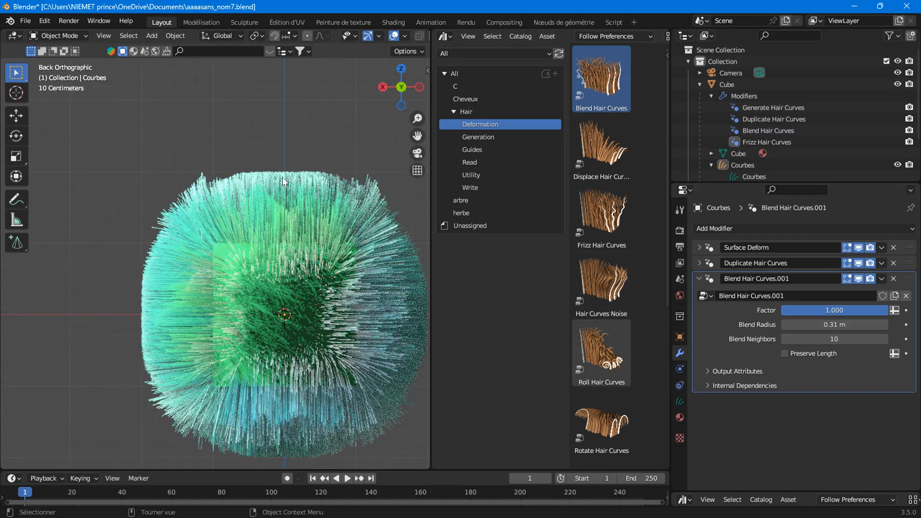
scroll(273, 201, "up", 3)
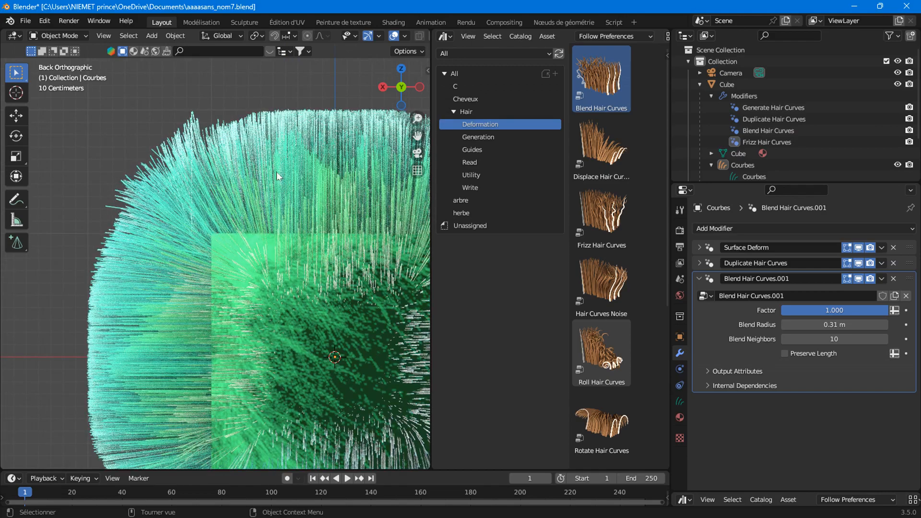
Set the Blend Radius to 0.28 m and check the hair at the cube corner in perspective.
middle_click_drag(227, 194, 291, 283)
mouse_move(845, 323)
left_mouse_down()
mouse_move(824, 324)
mouse_move(844, 323)
left_mouse_up()
middle_click_drag(305, 272, 293, 249)
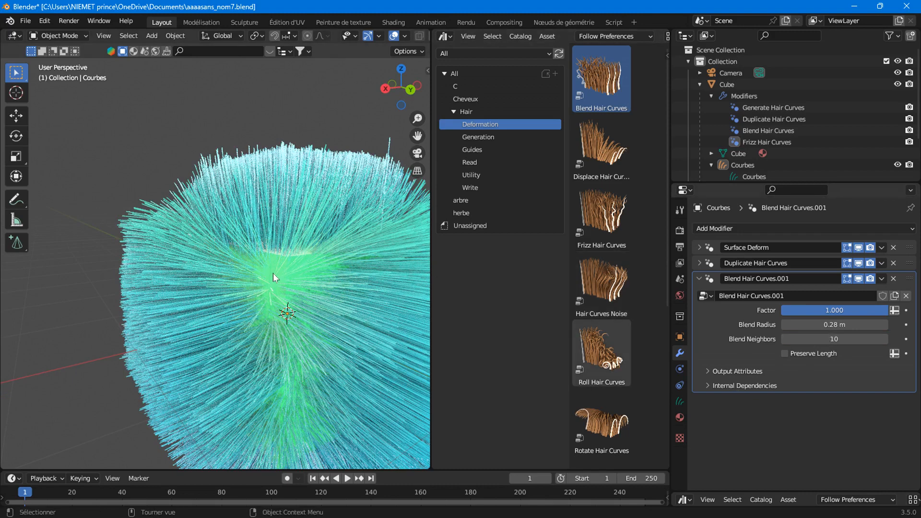
scroll(292, 293, "up", 1)
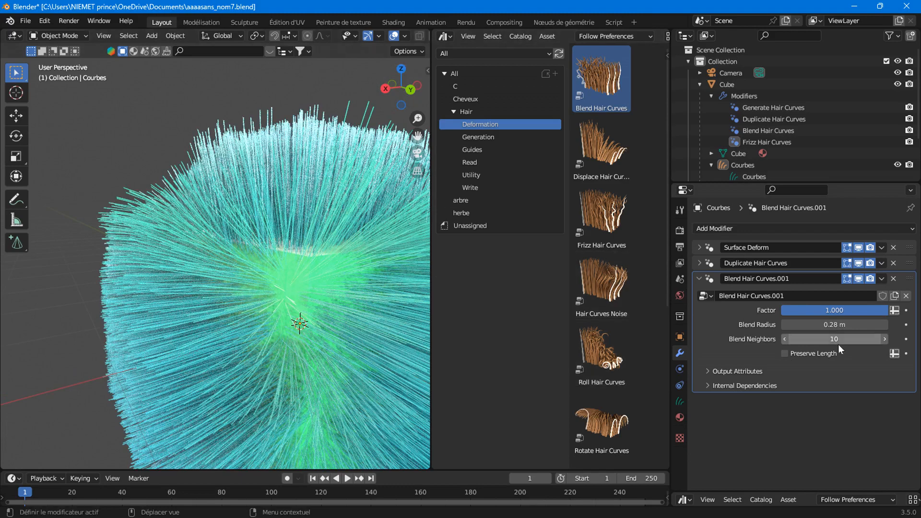
Reduce the Blend Radius to 0 m and raise it back to 0.04 m.
left_click_drag(789, 321, 758, 321)
left_click(887, 326)
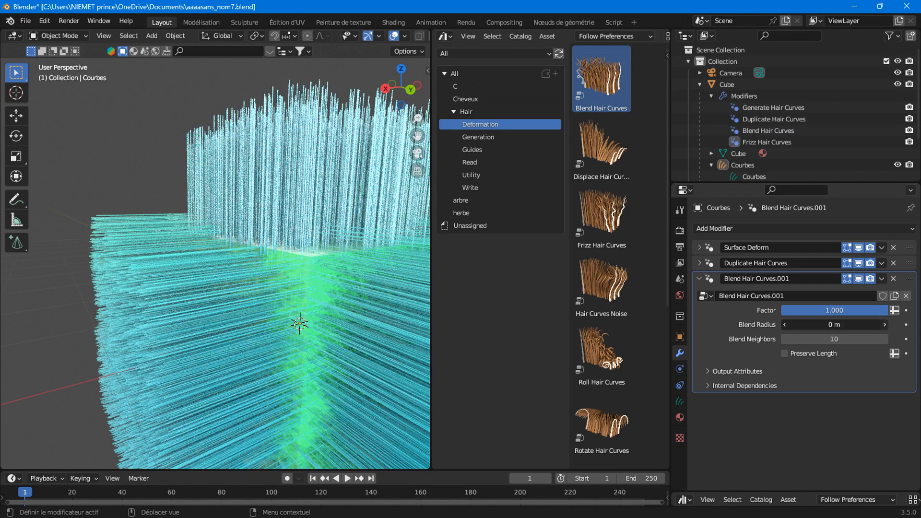
left_click(887, 326)
left_click(887, 325)
left_click(887, 325)
left_click_drag(847, 324, 849, 324)
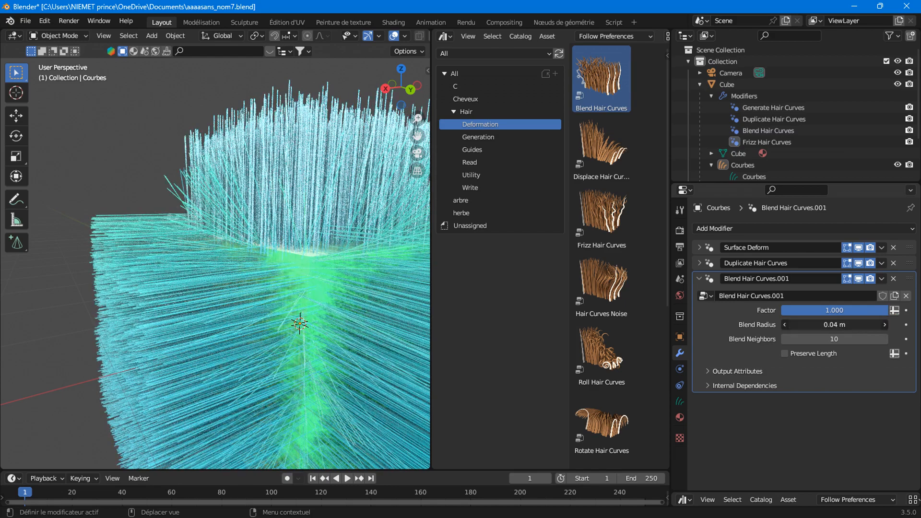
middle_click_drag(331, 307, 224, 259)
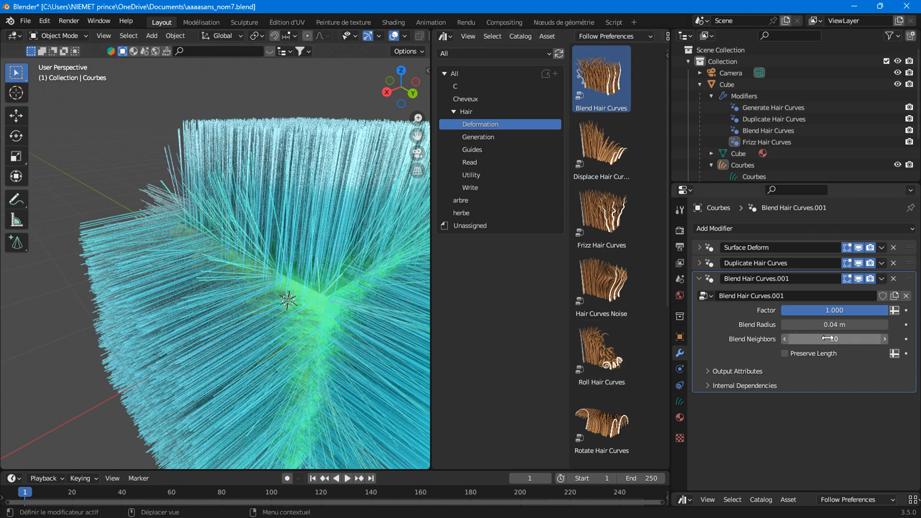
Set Blend Neighbors to 104 and inspect the blended hair around the cube corner.
mouse_move(831, 338)
left_mouse_down()
mouse_move(902, 339)
mouse_move(813, 338)
left_mouse_up()
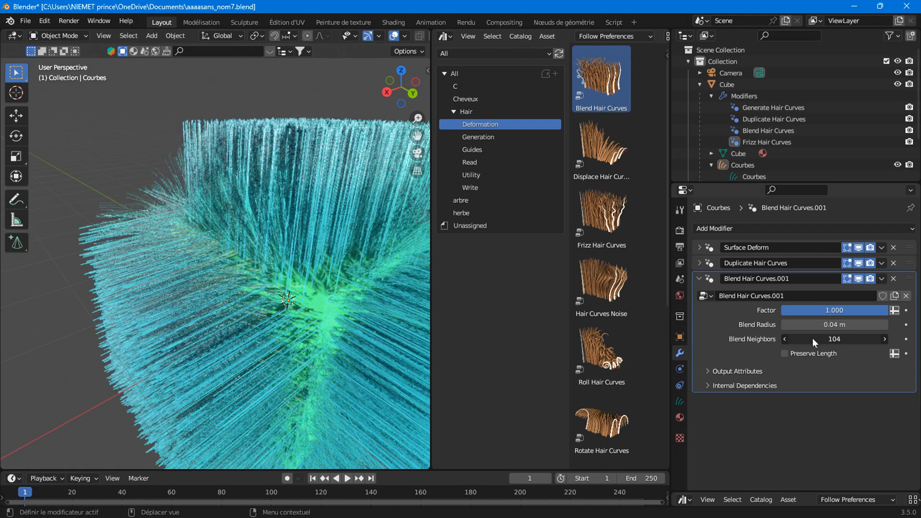
middle_click_drag(165, 195, 200, 203)
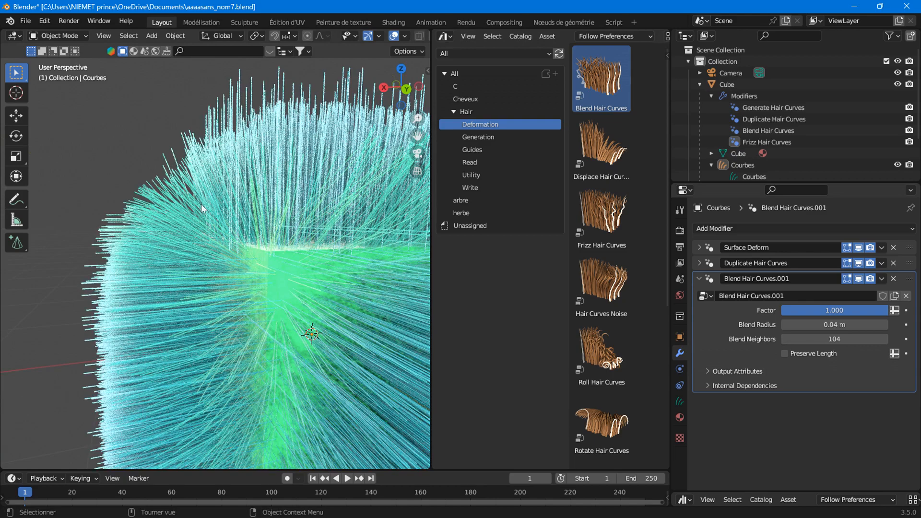
middle_click_drag(311, 263, 307, 288)
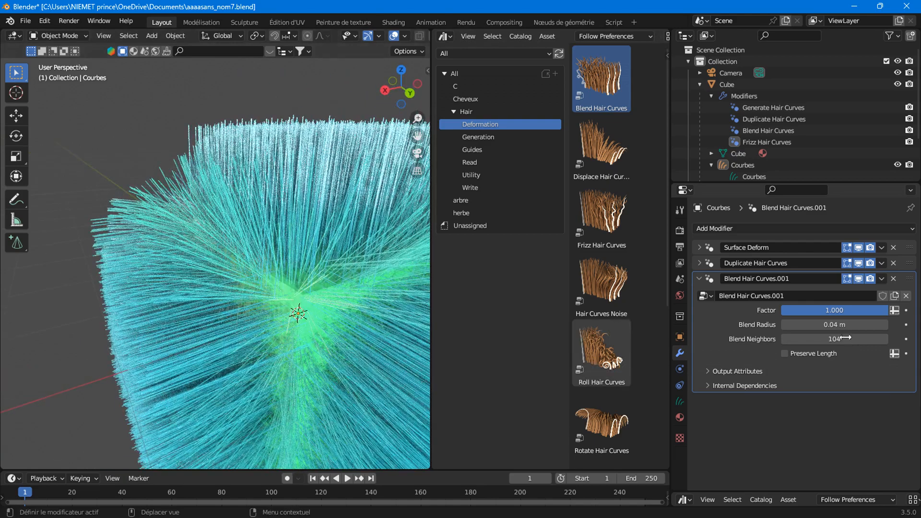
Set Blend Neighbors to 10 for the blended hair.
left_click_drag(841, 337, 787, 337)
left_click(842, 337)
type("1")
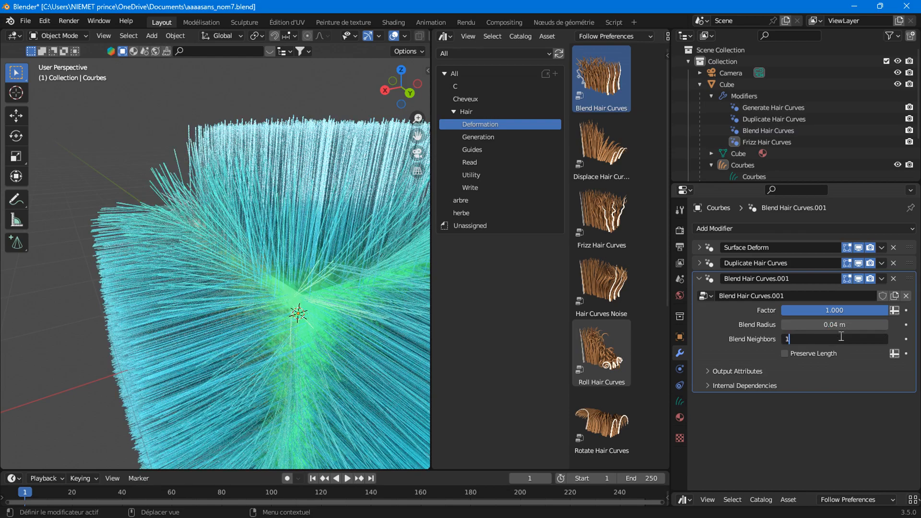
key("Return")
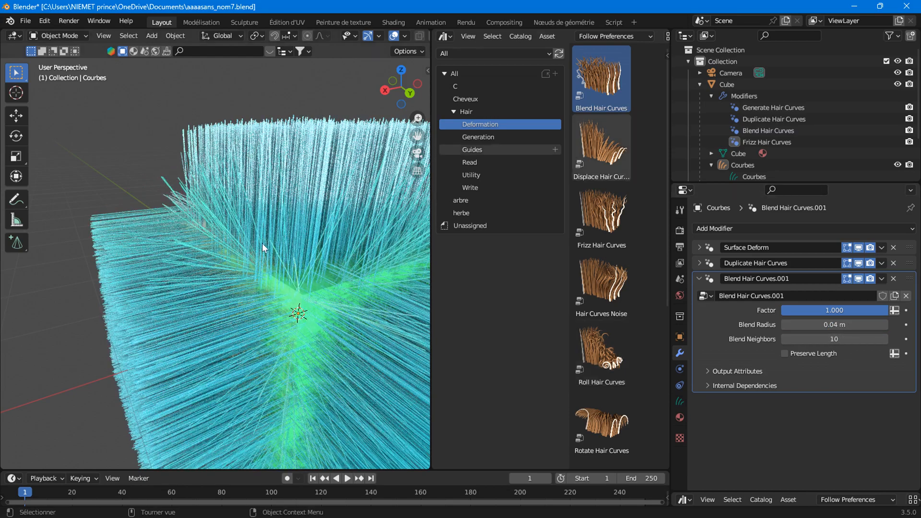
Set Blend Neighbors to 20 while viewing the cube from the back, and check the corner in perspective.
mouse_move(195, 240)
middle_mouse_down()
mouse_move(225, 226)
mouse_move(178, 226)
mouse_move(180, 235)
middle_mouse_up()
left_click(407, 92)
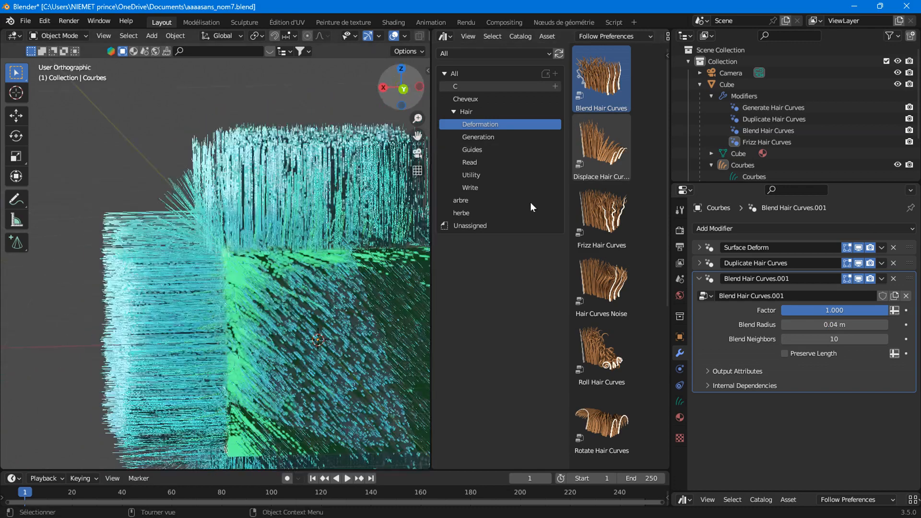
left_click(828, 338)
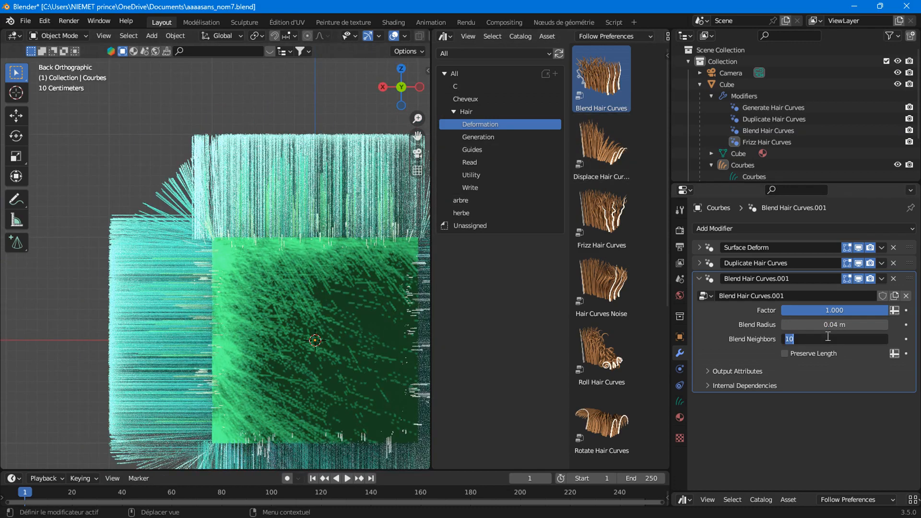
type("20")
key("Return")
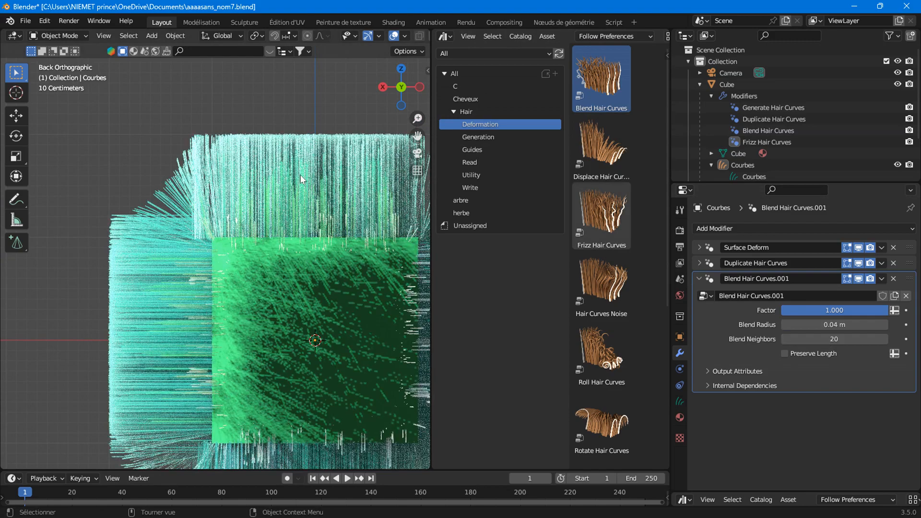
middle_click_drag(300, 174, 343, 203)
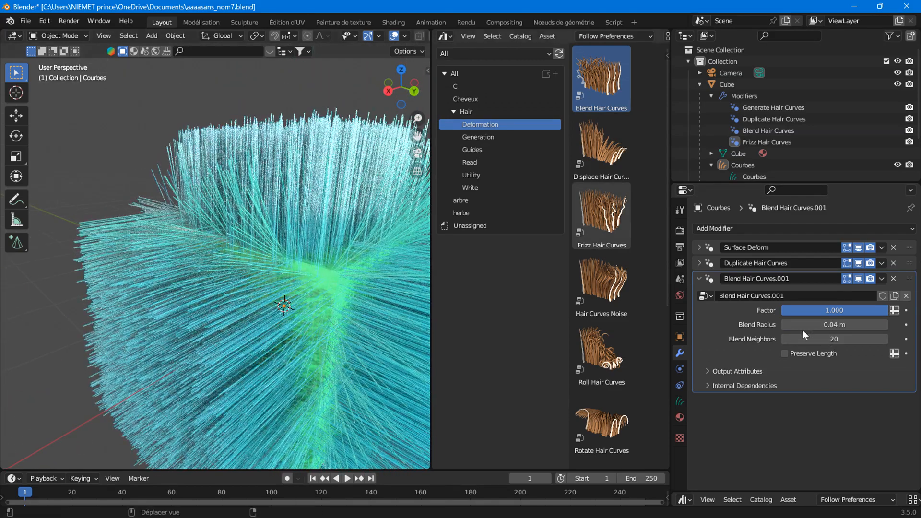
Set Blend Neighbors to 100 and view the effect on the whole cube and its corner.
left_click(835, 339)
type("1")
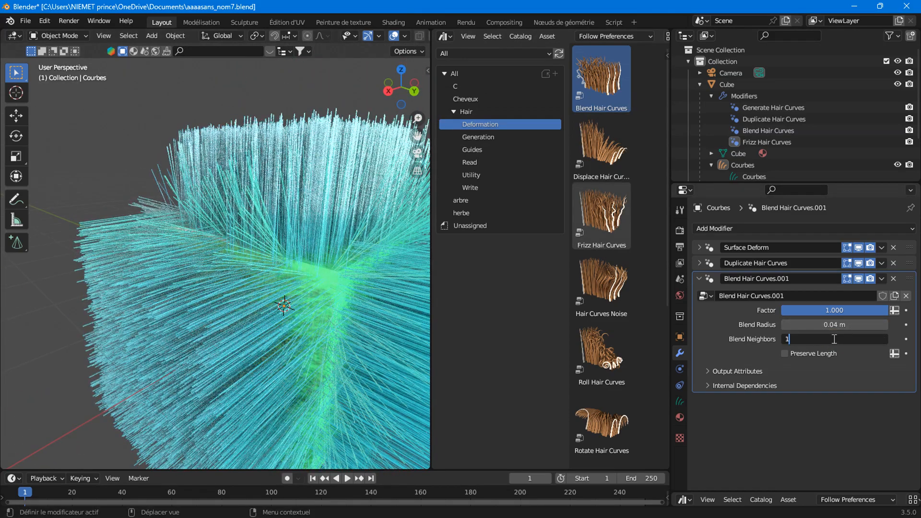
type("00")
key("Return")
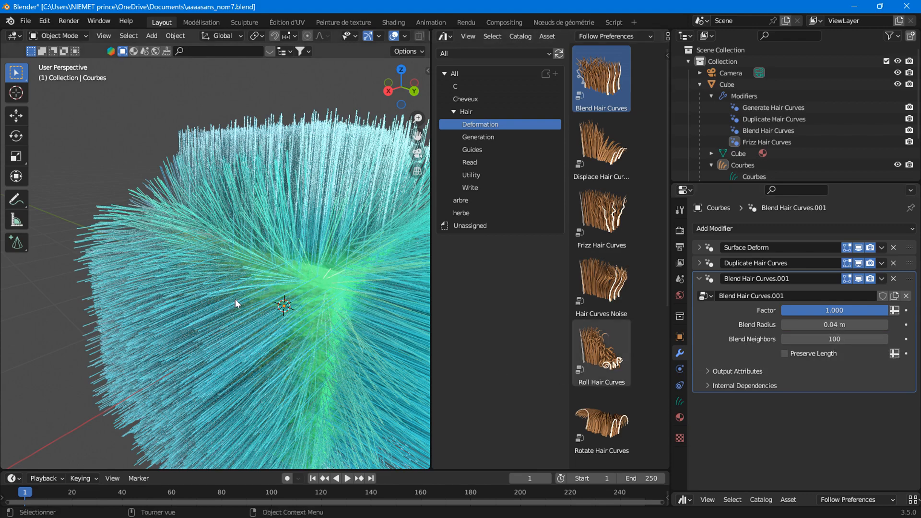
scroll(236, 298, "down", 4)
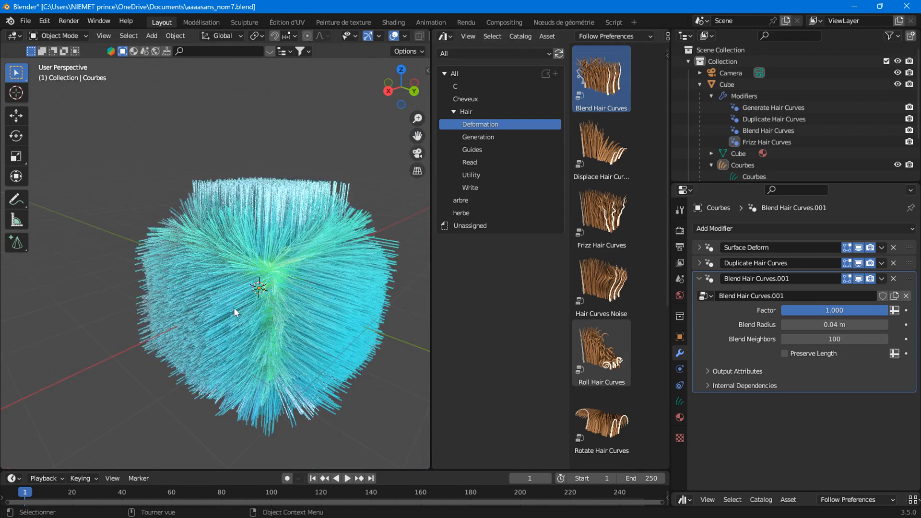
scroll(234, 308, "up", 5)
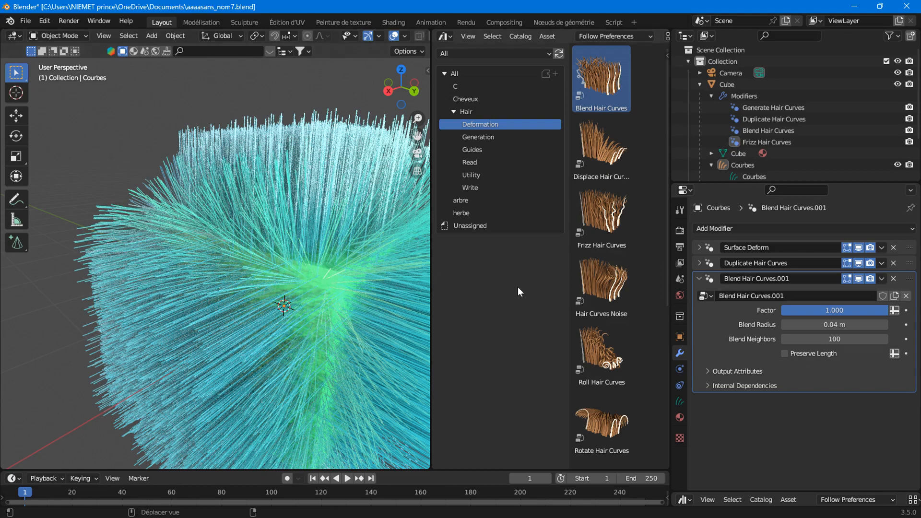
Enable Preserve Length on the Blend Hair Curves modifier and inspect the corner hair from the back.
left_click(785, 355)
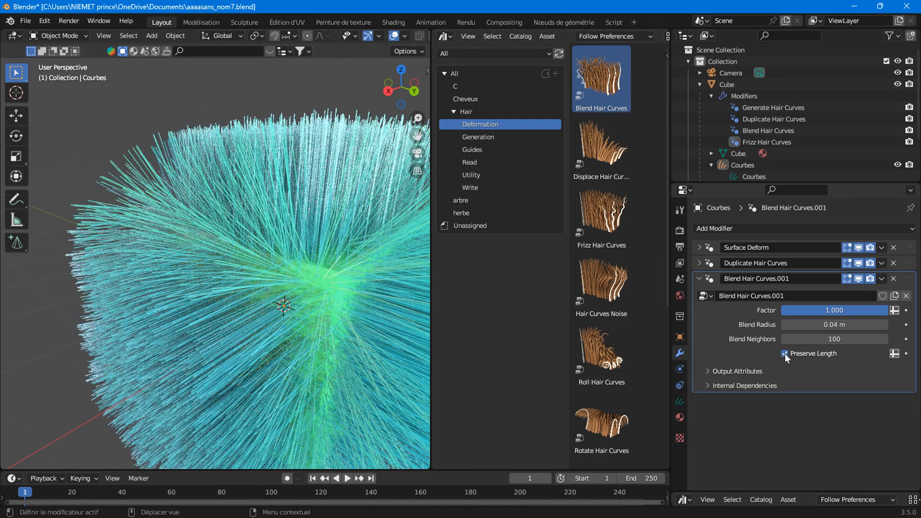
scroll(257, 286, "down", 3)
middle_click_drag(258, 285, 189, 206)
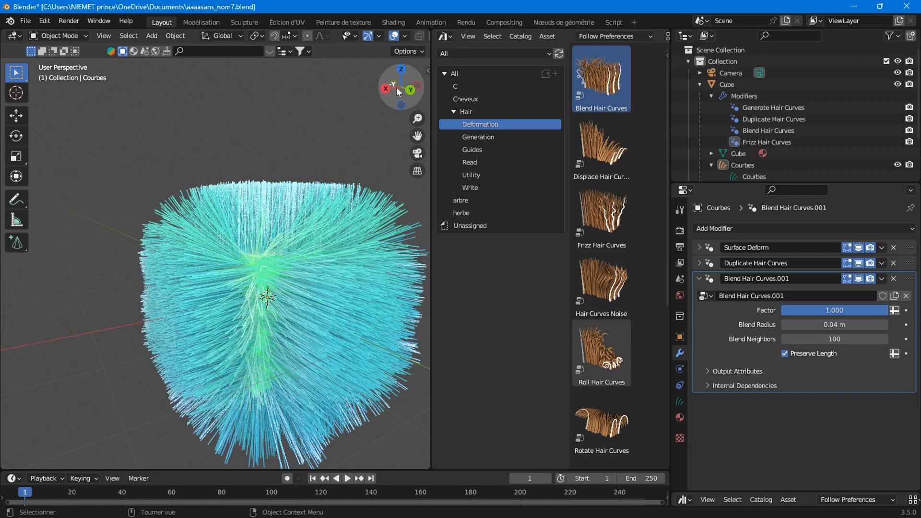
left_click(410, 89)
scroll(178, 248, "up", 3)
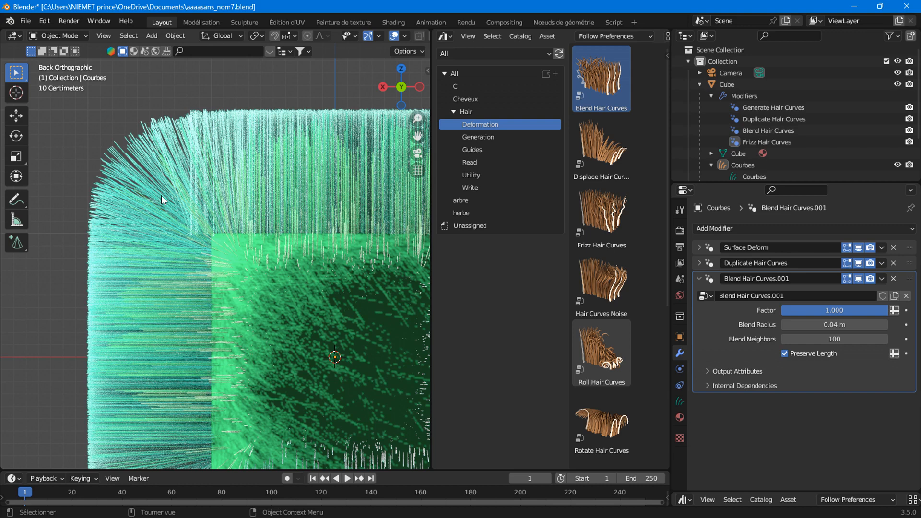
Switch Preserve Length off and on again to compare the hair length at the cube's corners.
left_click(785, 353)
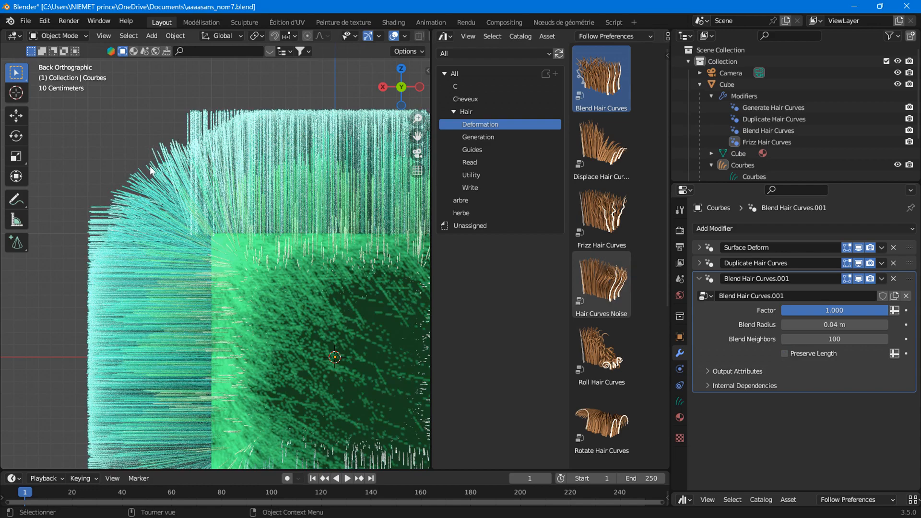
scroll(164, 221, "down", 3)
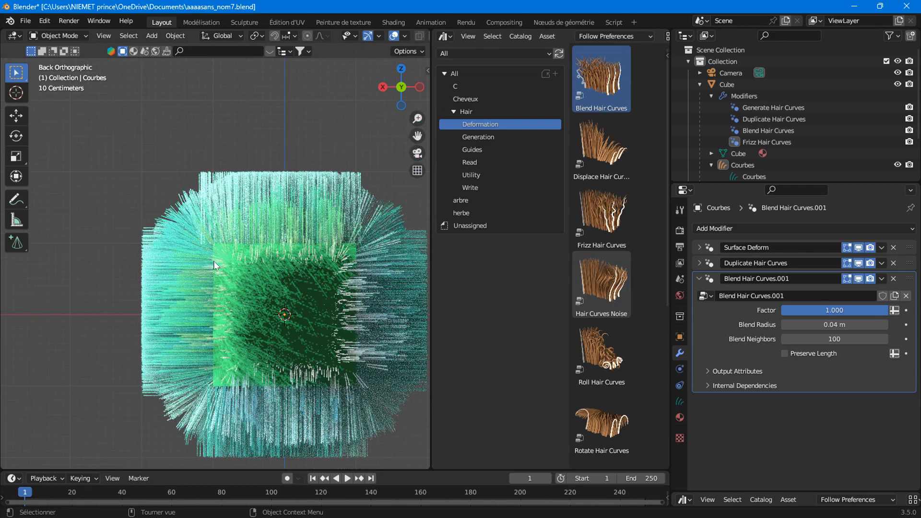
mouse_move(214, 265)
middle_mouse_down()
mouse_move(235, 299)
mouse_move(258, 281)
mouse_move(226, 252)
middle_mouse_up()
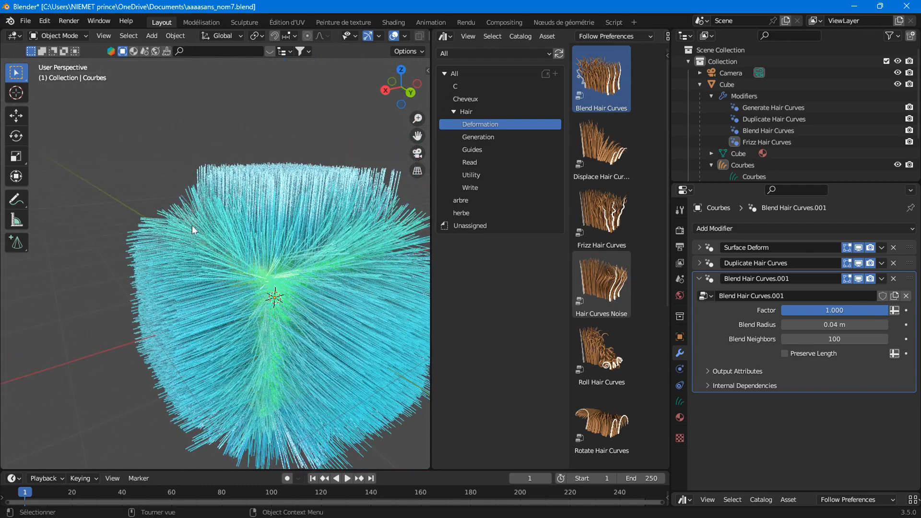
left_click(784, 354)
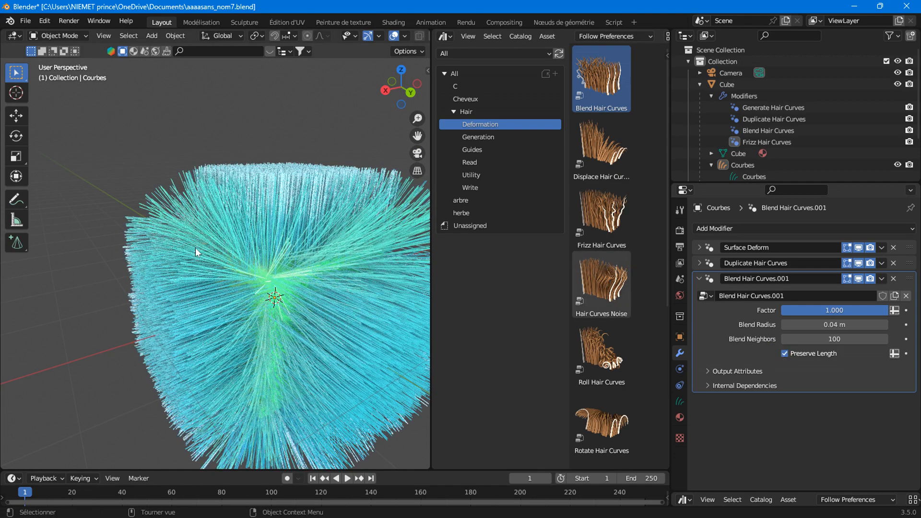
middle_click_drag(195, 247, 259, 248)
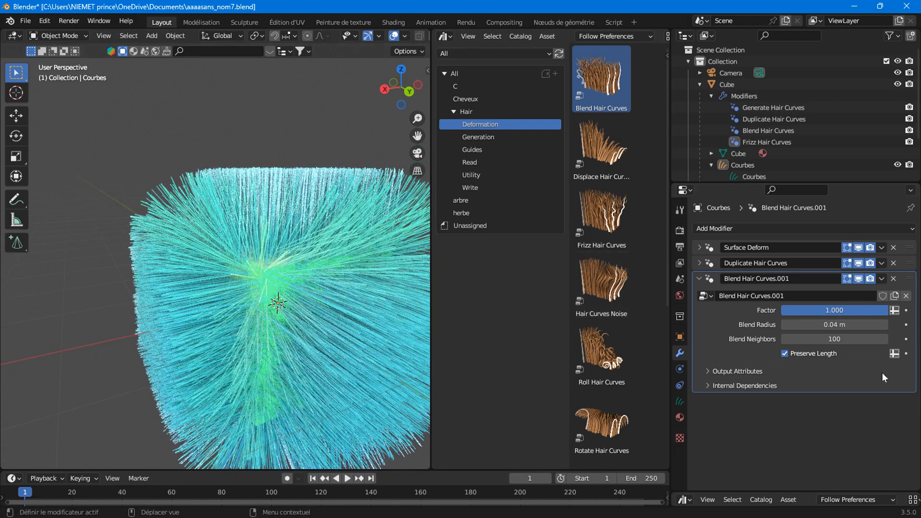
Set Blend Neighbors to 10 and Blend Radius to 0.21 m on the Blend Hair Curves modifier.
left_click(840, 339)
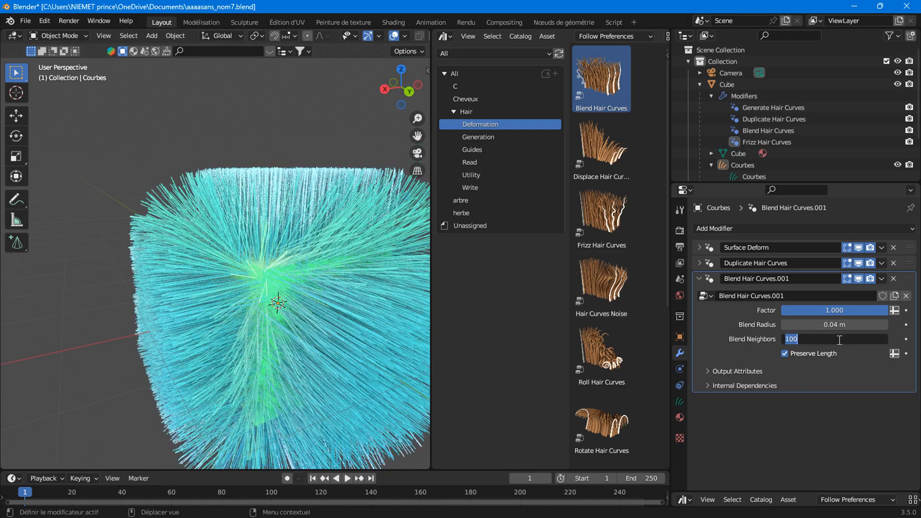
type("10")
key("Return")
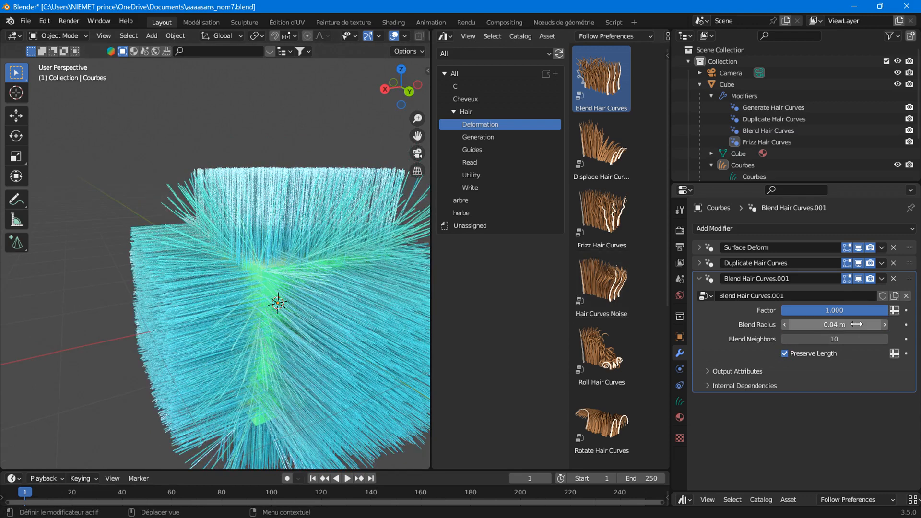
left_click_drag(856, 324, 897, 324)
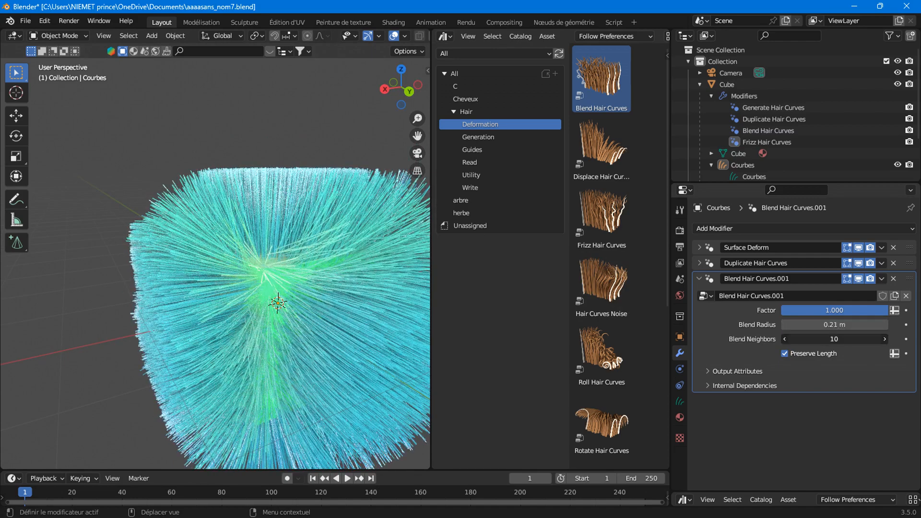
Set Blend Neighbors to 38, inspect the blended hair around the cube, and collapse the Blend Hair Curves modifier.
left_click_drag(845, 339, 871, 339)
middle_click_drag(220, 306, 340, 193)
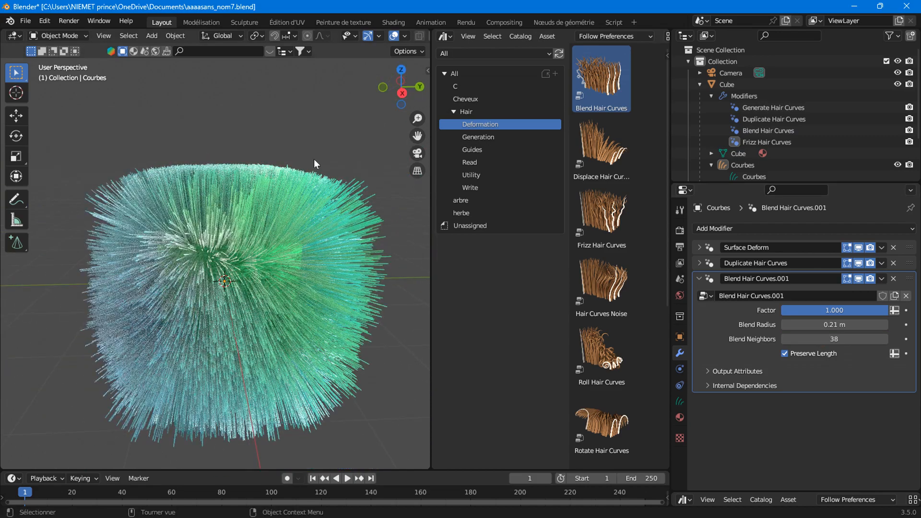
left_click_drag(417, 138, 417, 138)
middle_click_drag(340, 277, 316, 281)
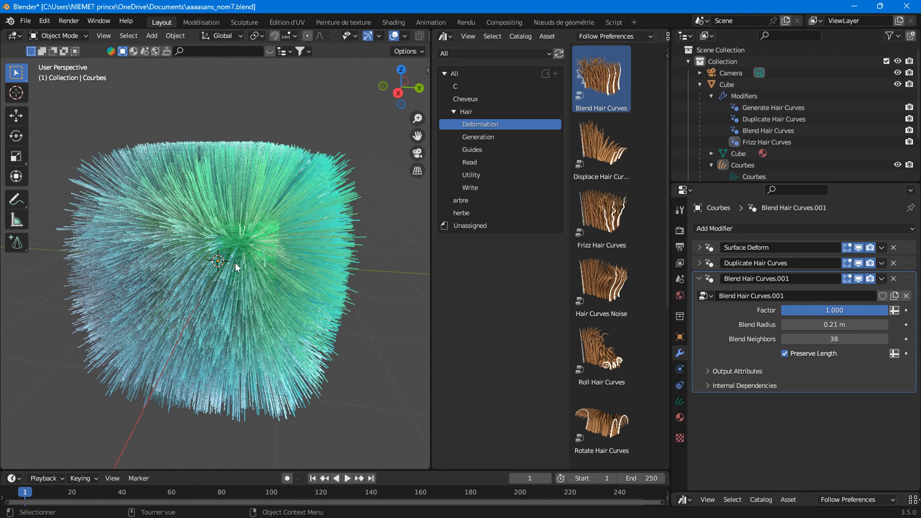
middle_click_drag(235, 263, 250, 304)
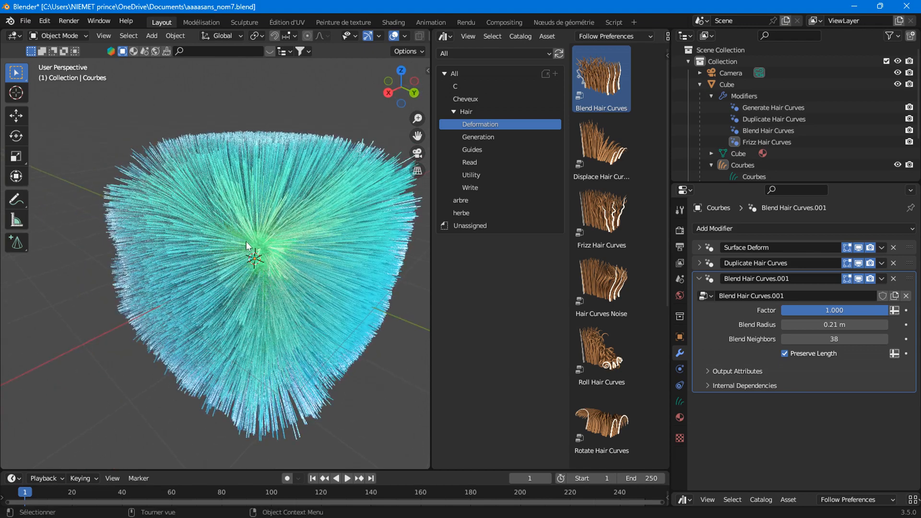
left_click(699, 278)
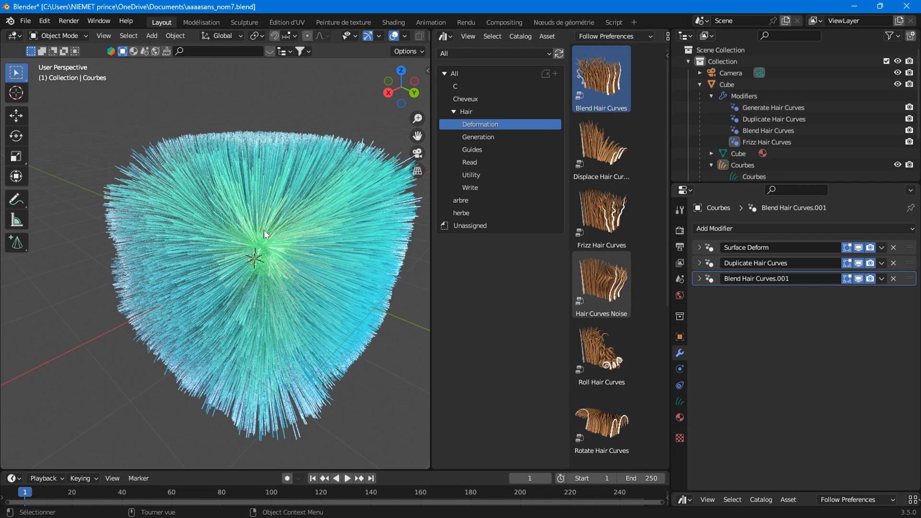
Apply the Frizz Hair Curves asset to the cube's hair, set its Distance to 0.06 m, and view the whole cube.
left_click_drag(601, 216, 307, 287)
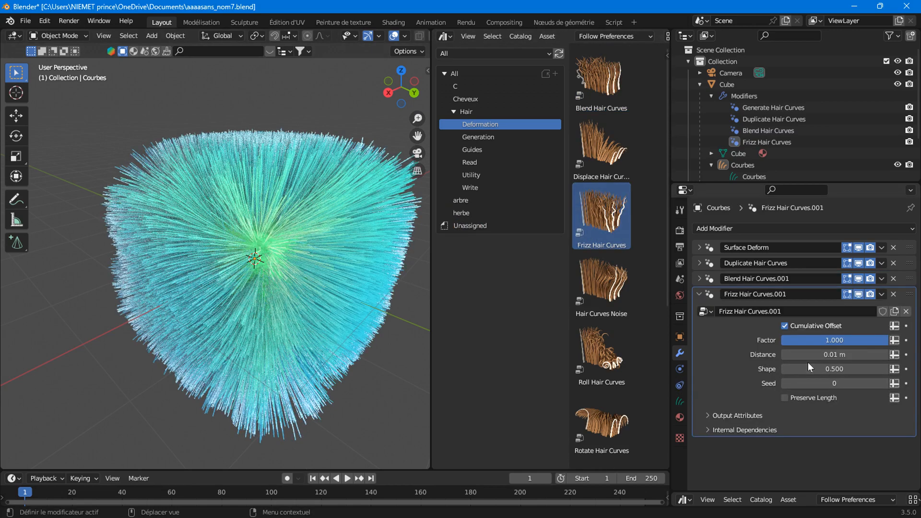
left_click(885, 356)
left_click(884, 356)
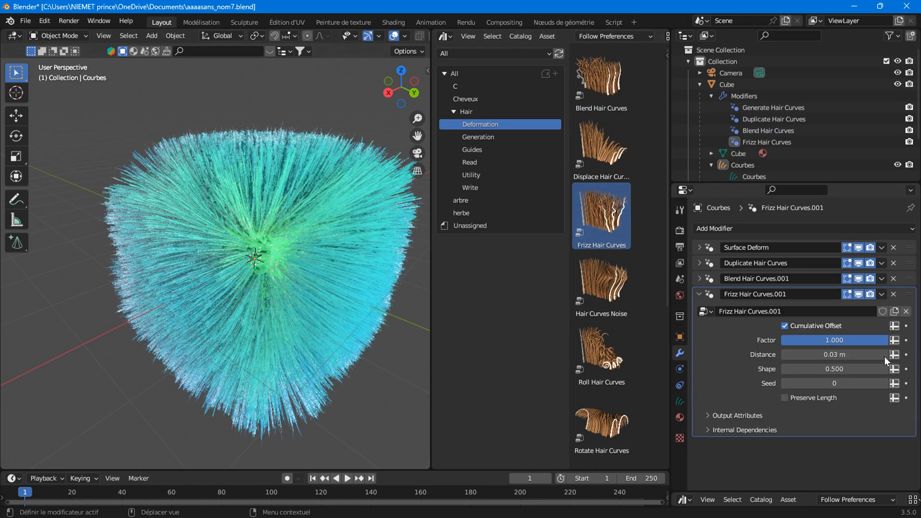
left_click(885, 356)
left_click(885, 356)
left_click(884, 356)
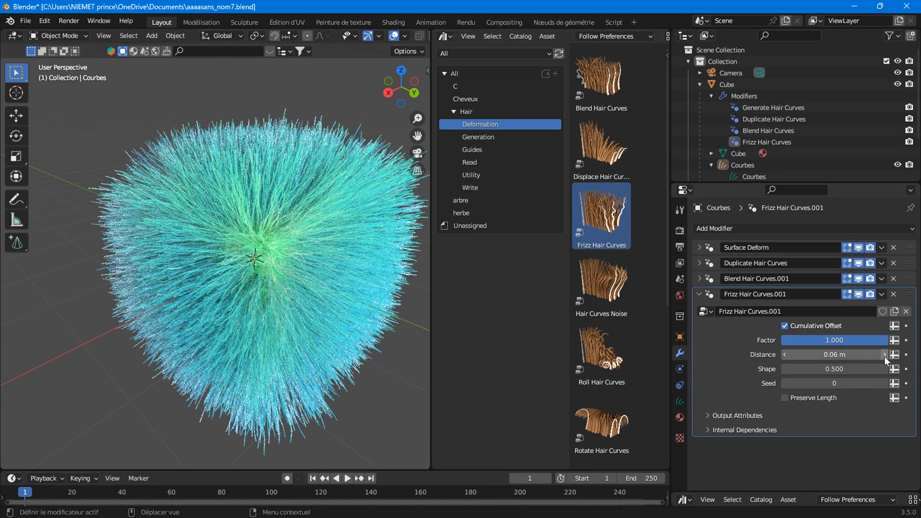
middle_click_drag(304, 316, 319, 202)
scroll(279, 302, "down", 2)
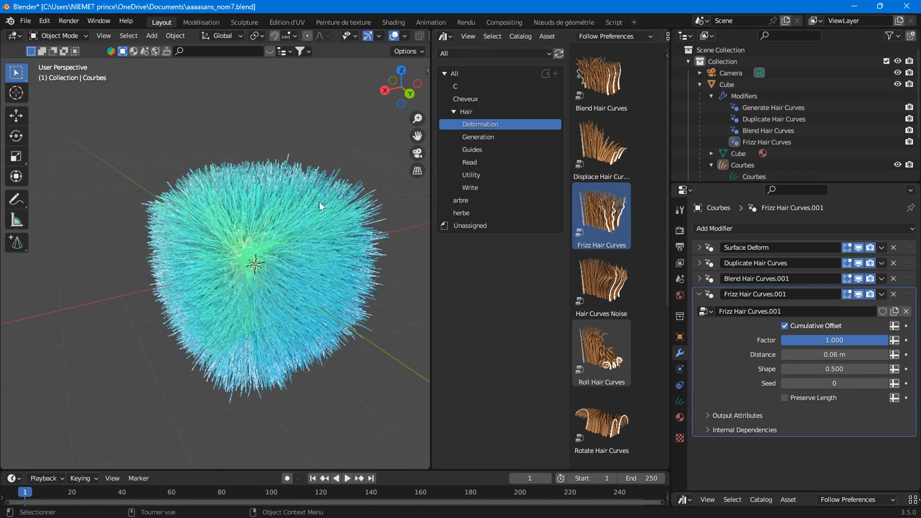
Join the 3D viewport over the neighbouring asset browser area and recentre the furry cube in the enlarged view.
left_click_drag(427, 31, 442, 42)
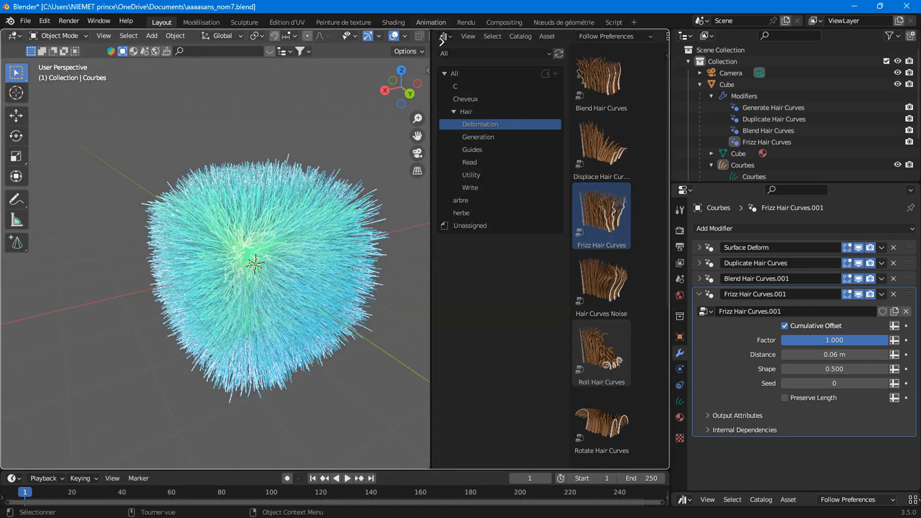
middle_click_drag(388, 310, 385, 306)
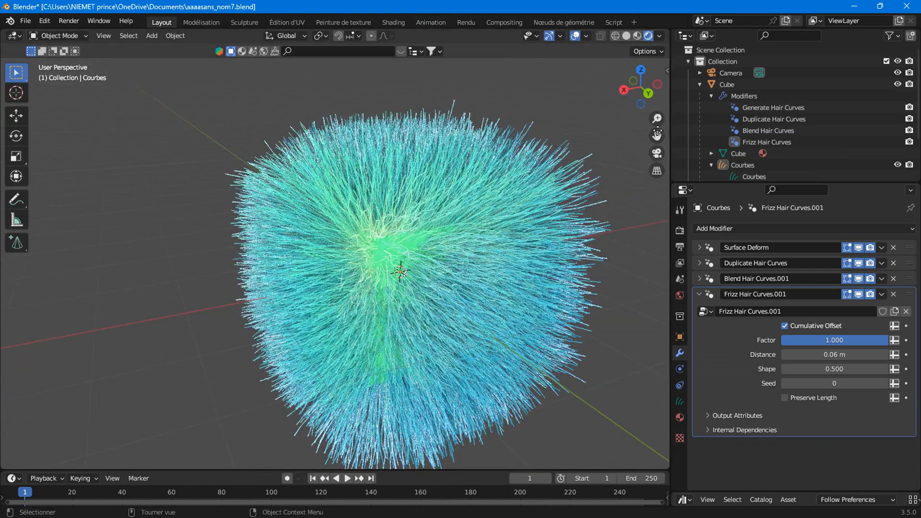
left_click_drag(657, 136, 610, 121)
Collapse the Frizz Hair Curves modifier and enlarge the asset browser beneath the modifier list to show the Deformation assets.
left_click(699, 294)
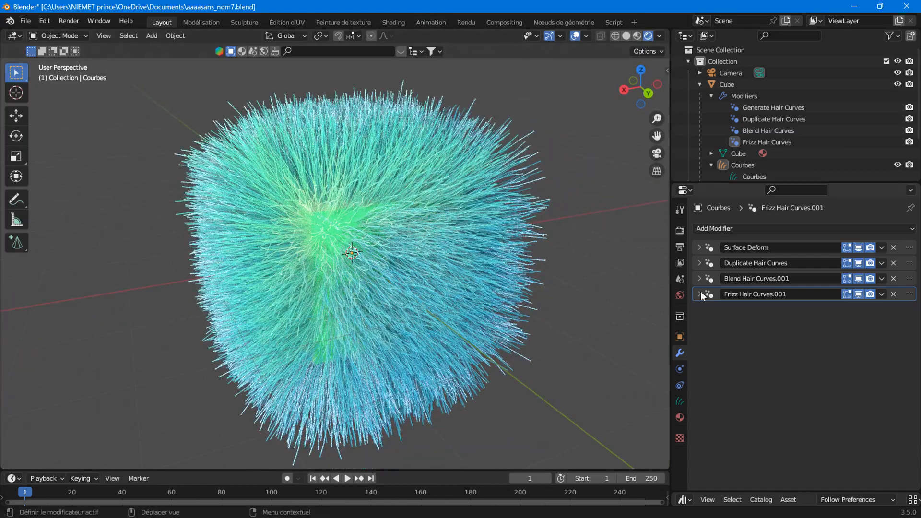
left_click(699, 278)
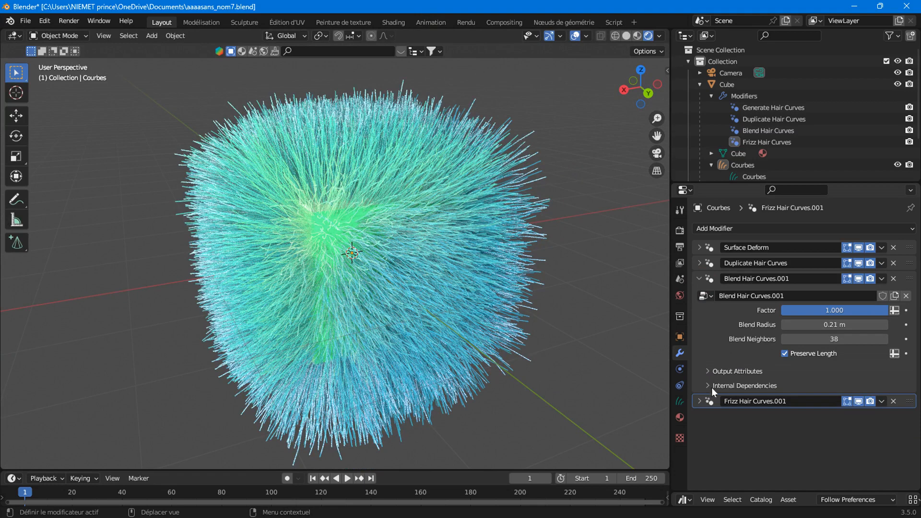
left_click(704, 279)
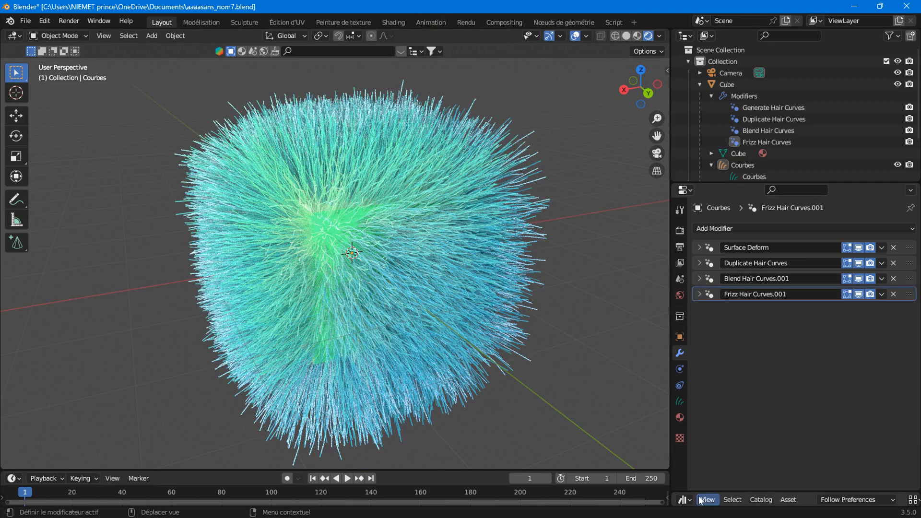
left_click_drag(710, 490, 710, 271)
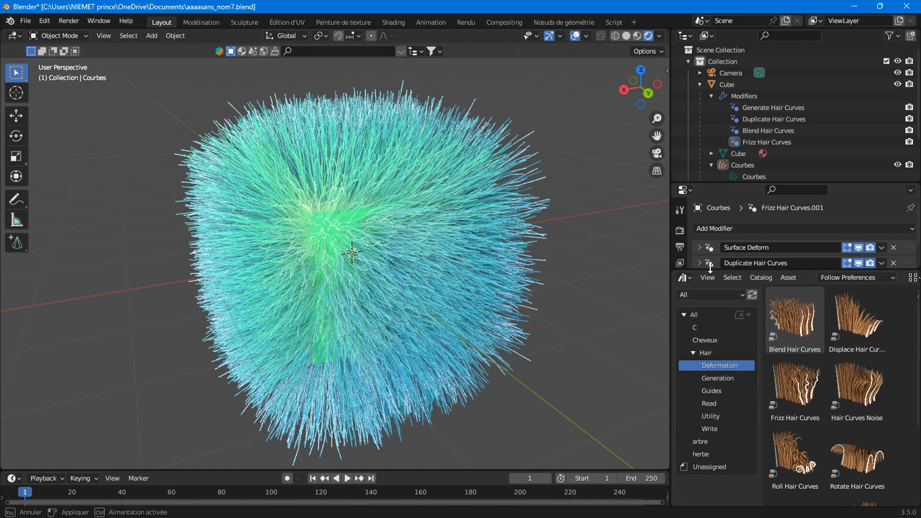